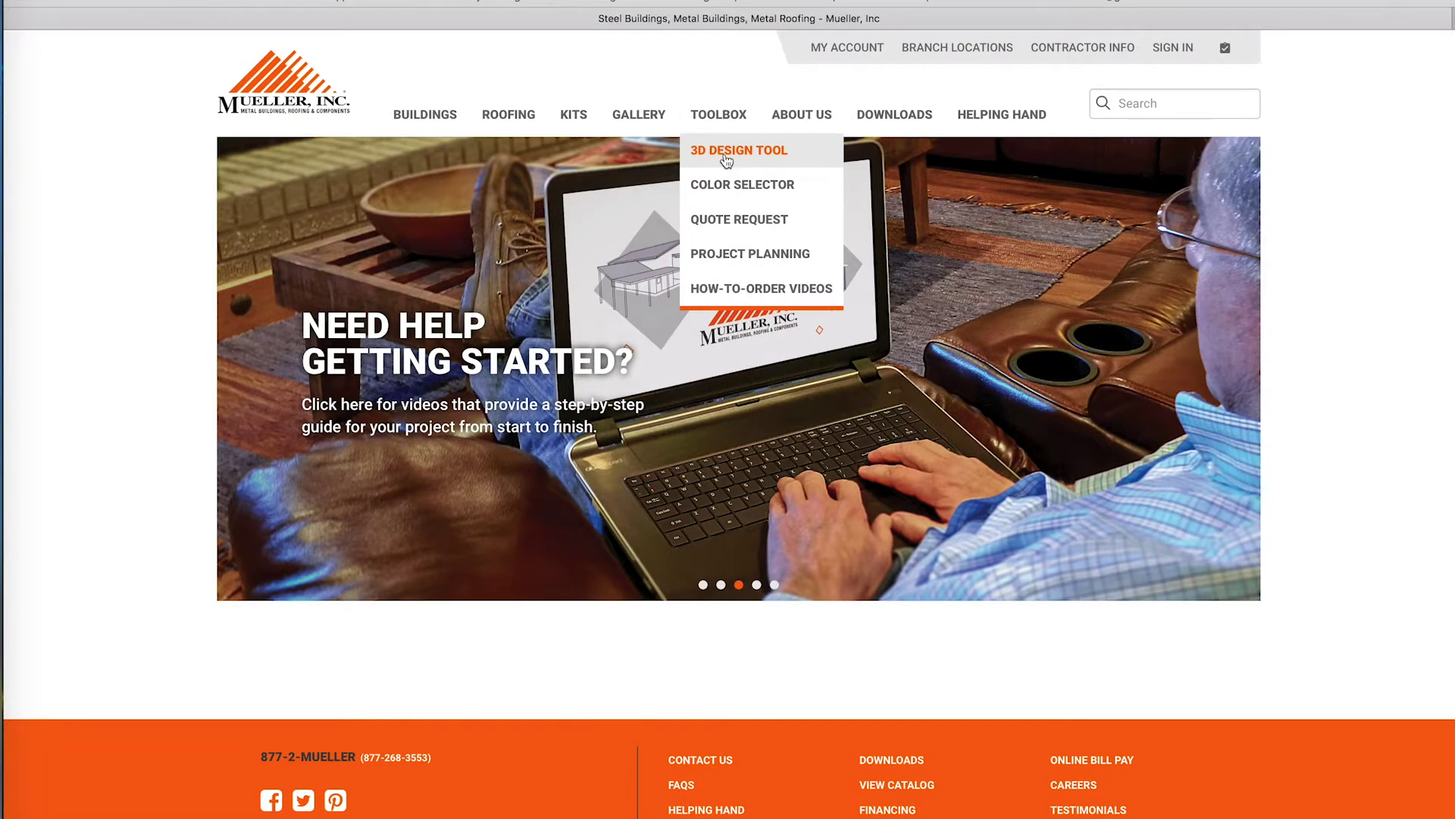
Go to Mueller's 3D Design Tool page and start building from the Dream It, Design It, Build It banner
left_click(730, 156)
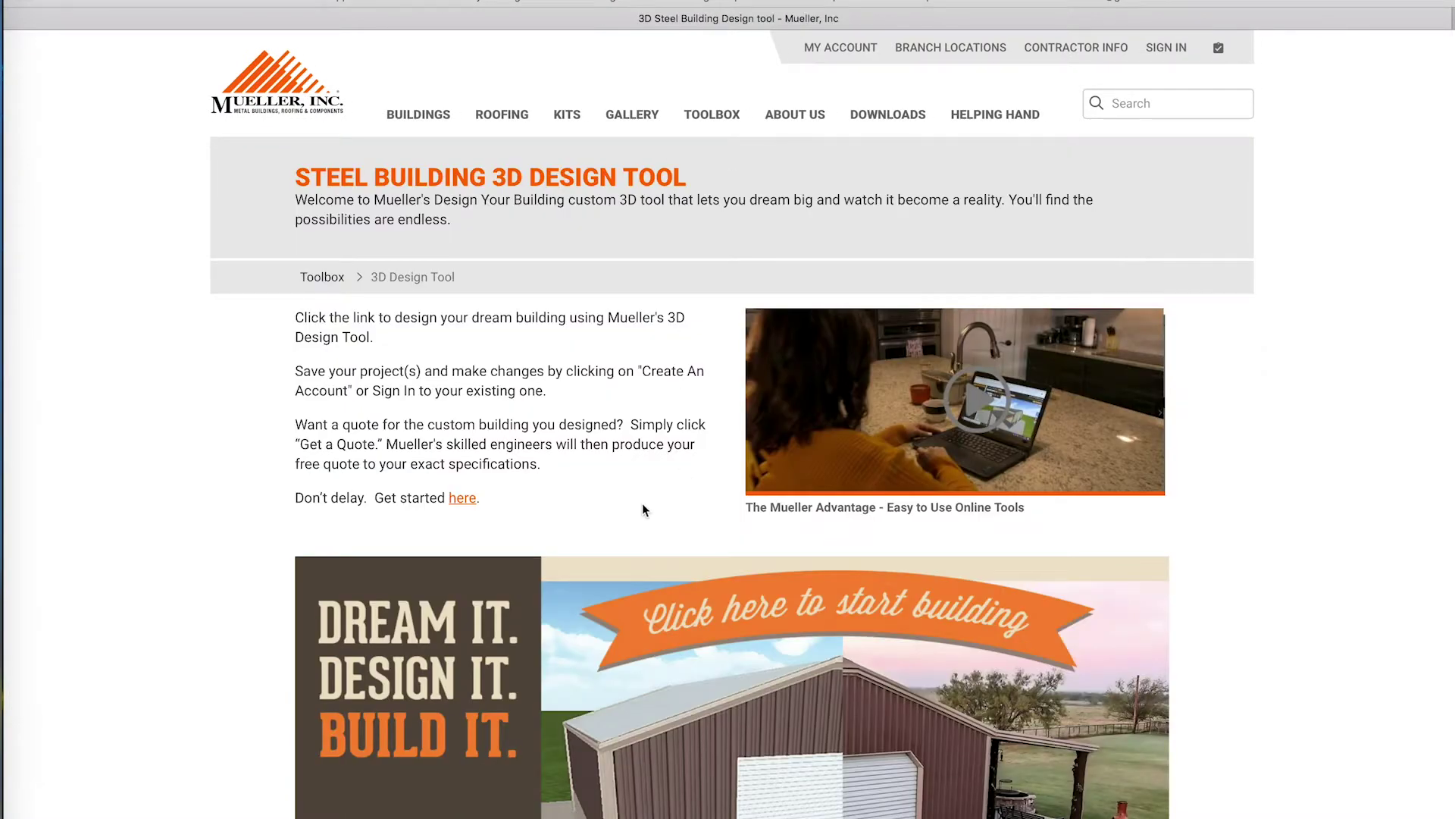
scroll(1297, 576, "down", 5)
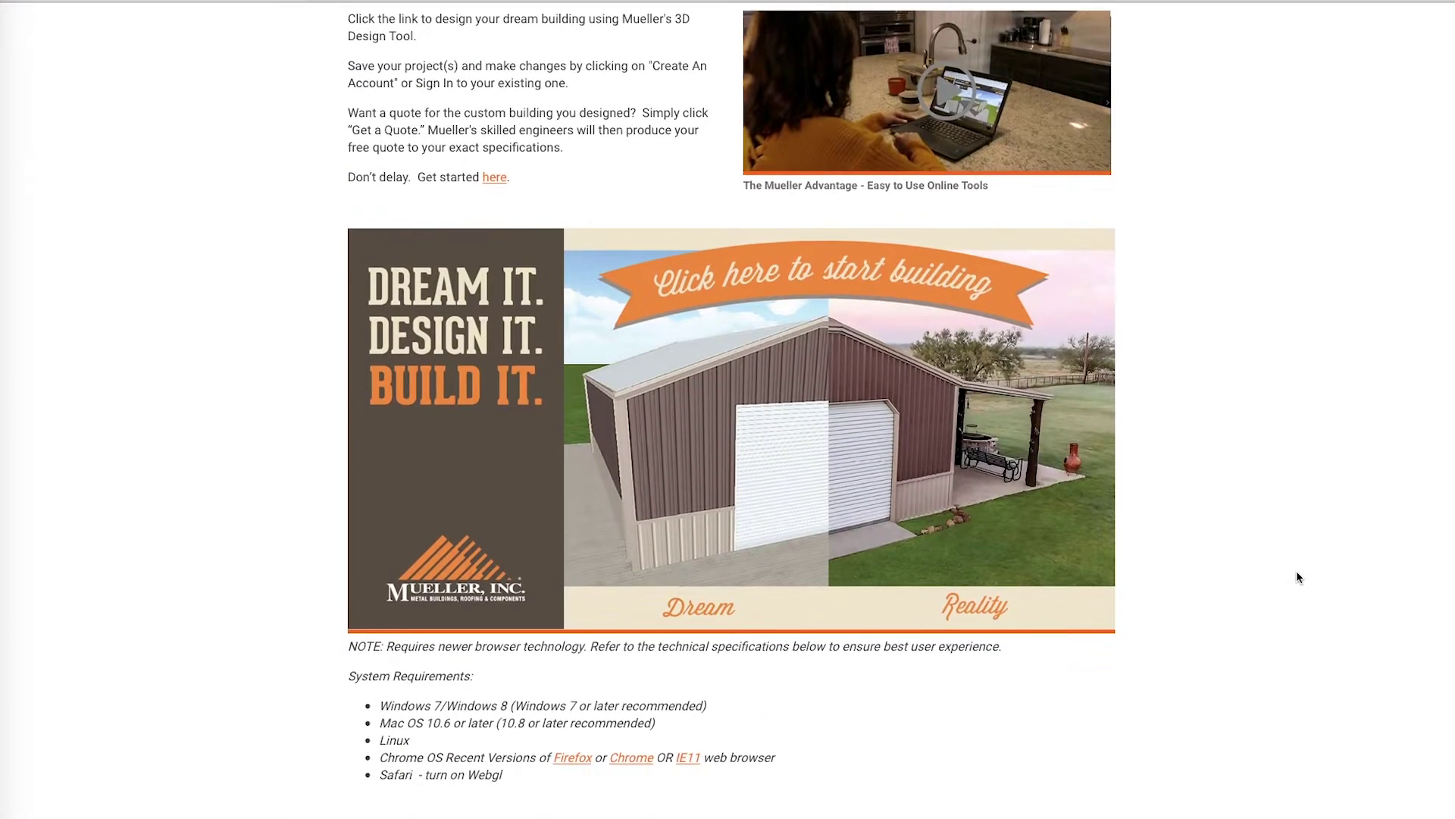
left_click(818, 389)
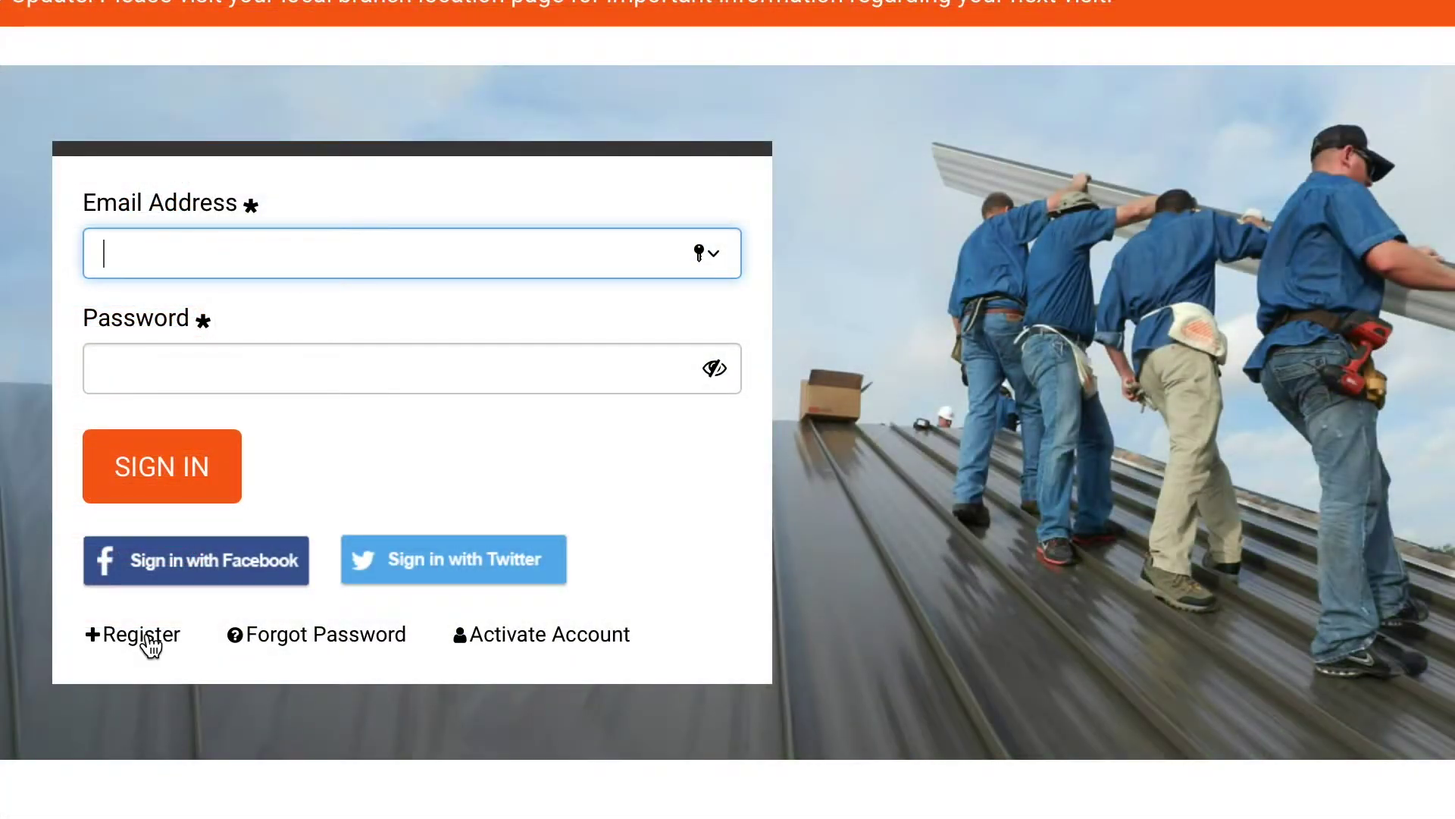
Start registering a new account, entering "Your Email Address" as the email address and "First Name" as the first name
left_click(148, 640)
left_click(144, 675)
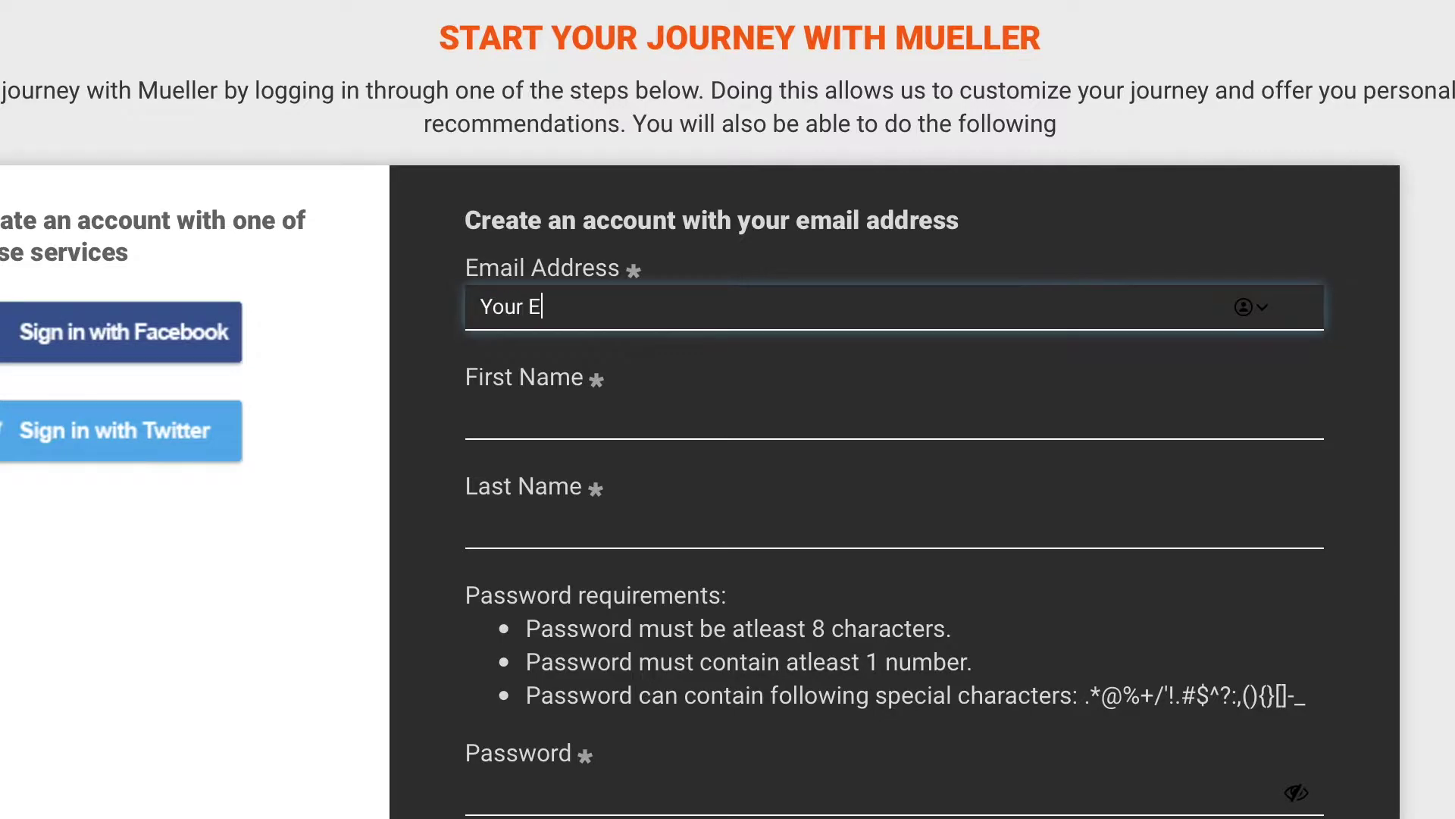
type("Your Email Address")
left_click(513, 417)
type("First Name")
left_click(513, 567)
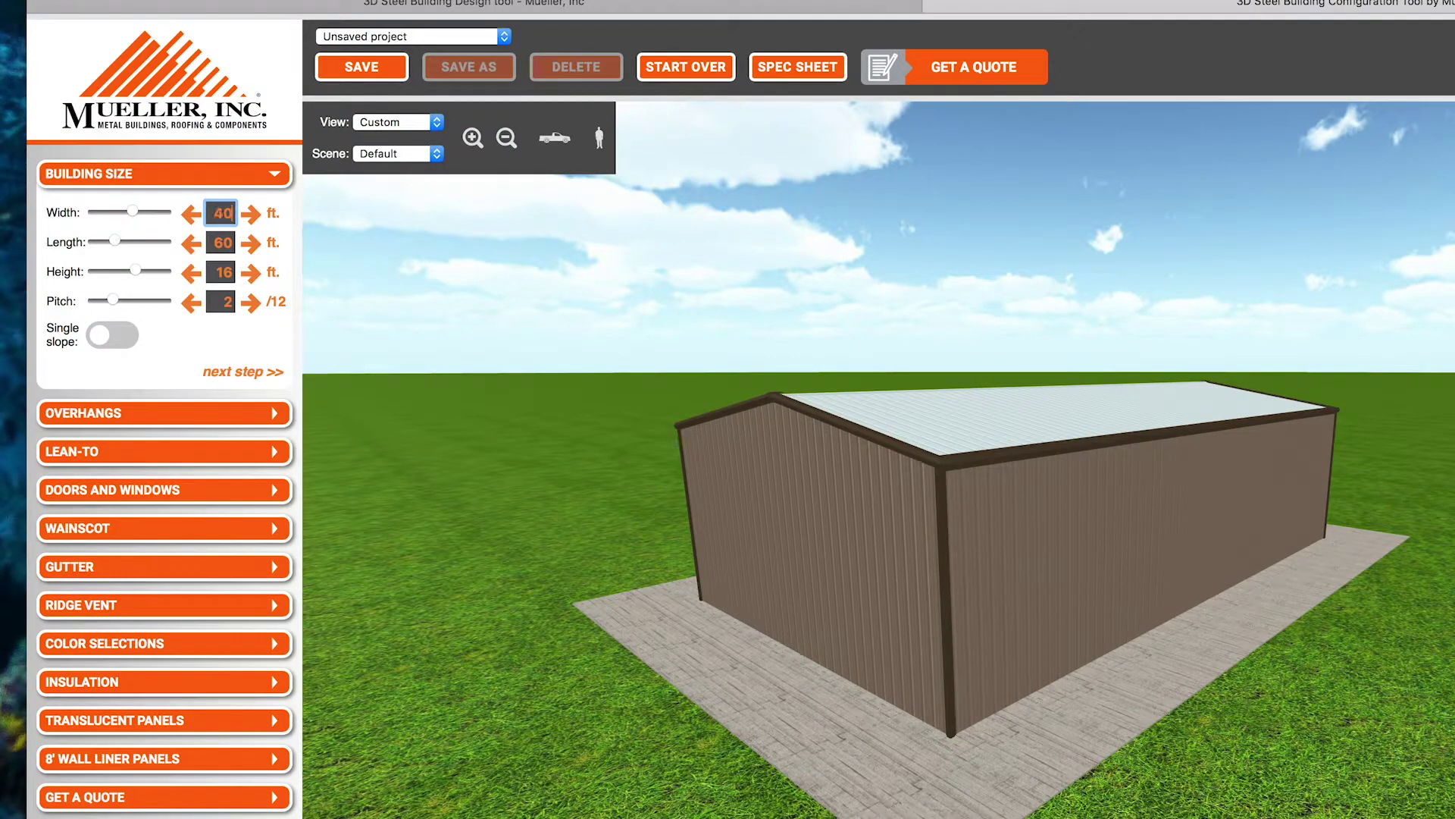
Set the building width to 40 ft and increase the roof pitch
key("Return")
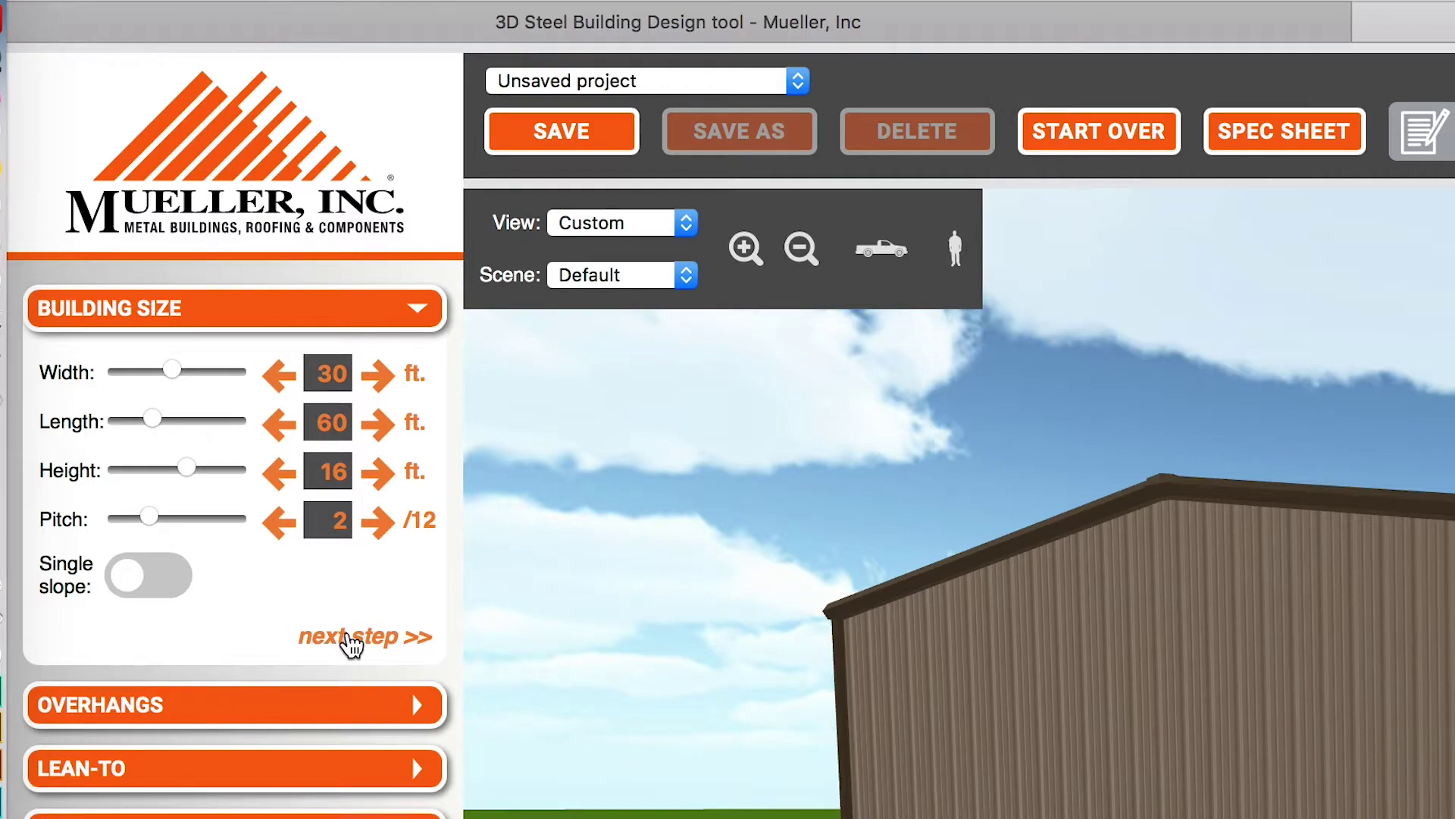
left_click(353, 641)
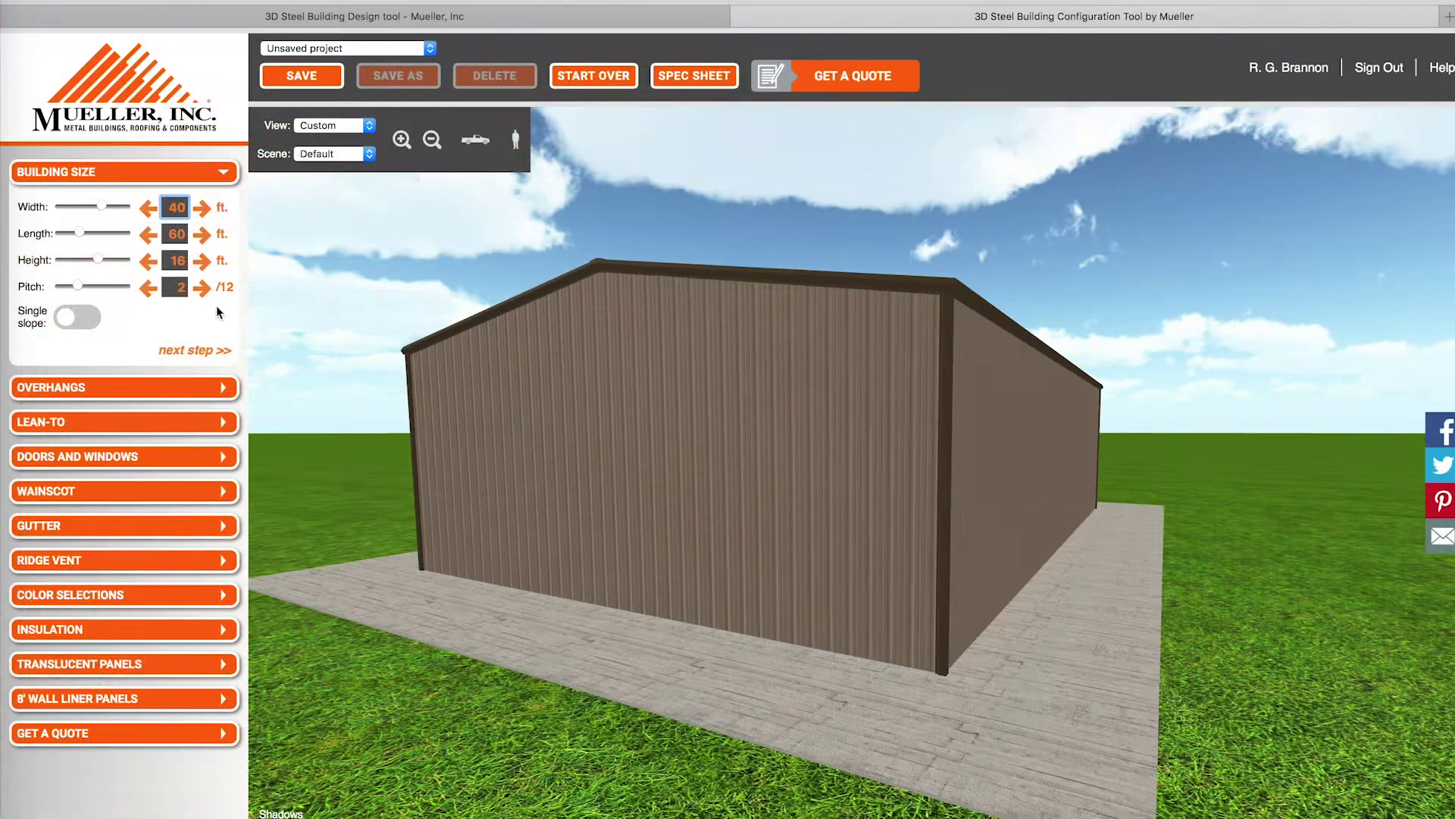
left_click(203, 288)
left_click(203, 288)
Add roof overhangs of 1 ft on both the sides and the ends of the building
left_click(165, 389)
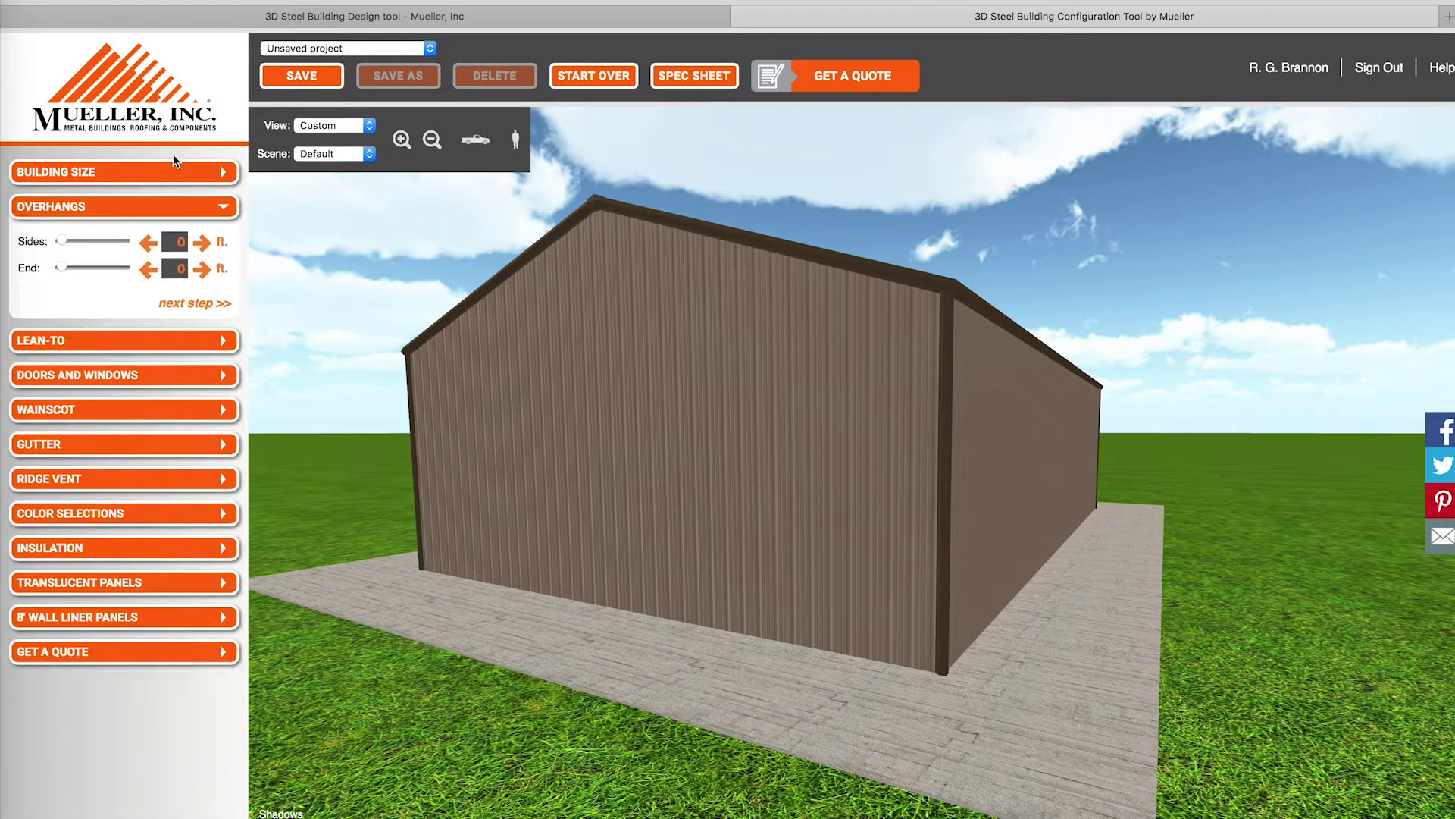
left_click(202, 242)
left_click(198, 270)
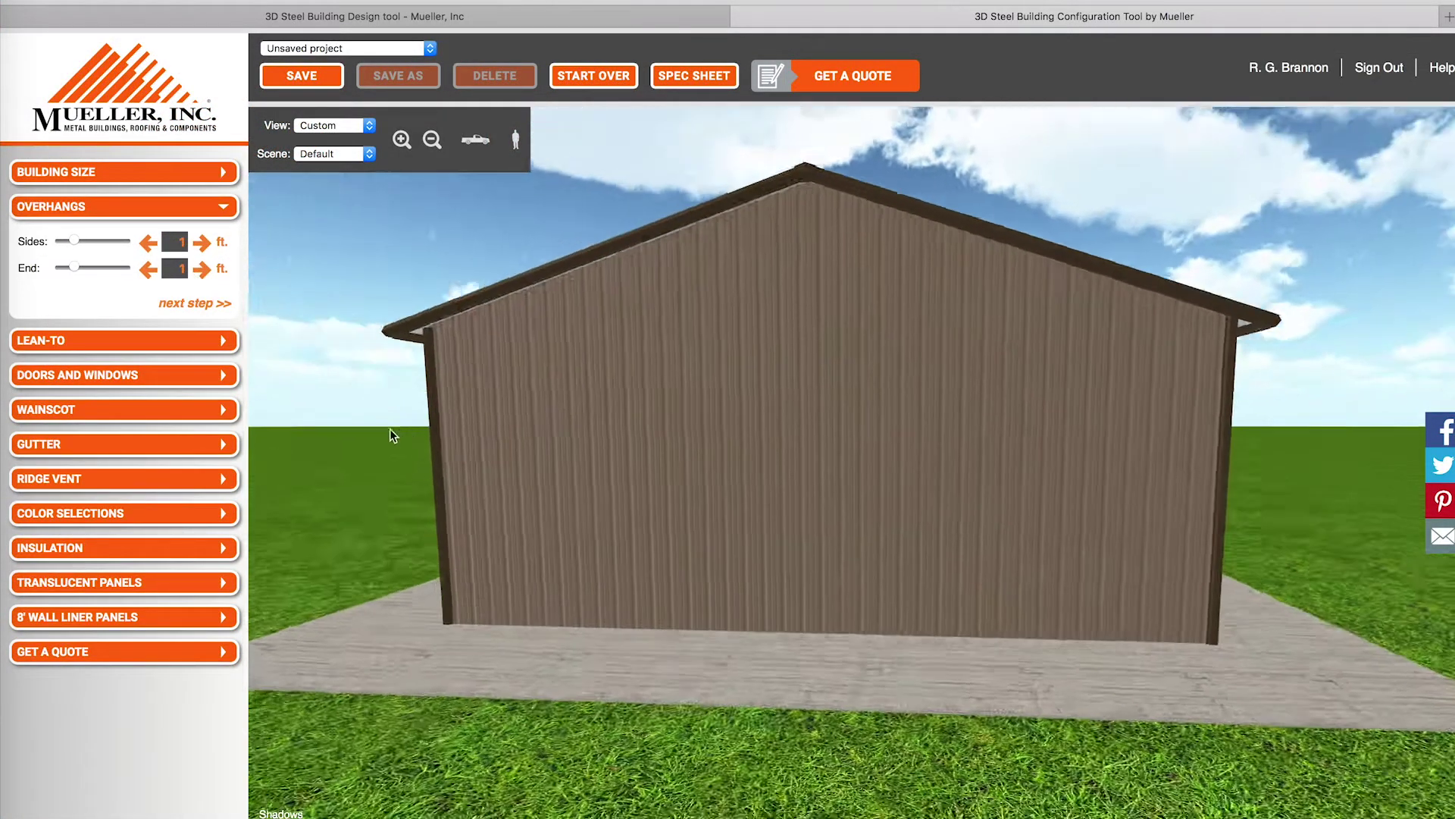
Place a 4x7 walk door and a 6x3 window on the front wall
left_click(165, 375)
left_click(47, 334)
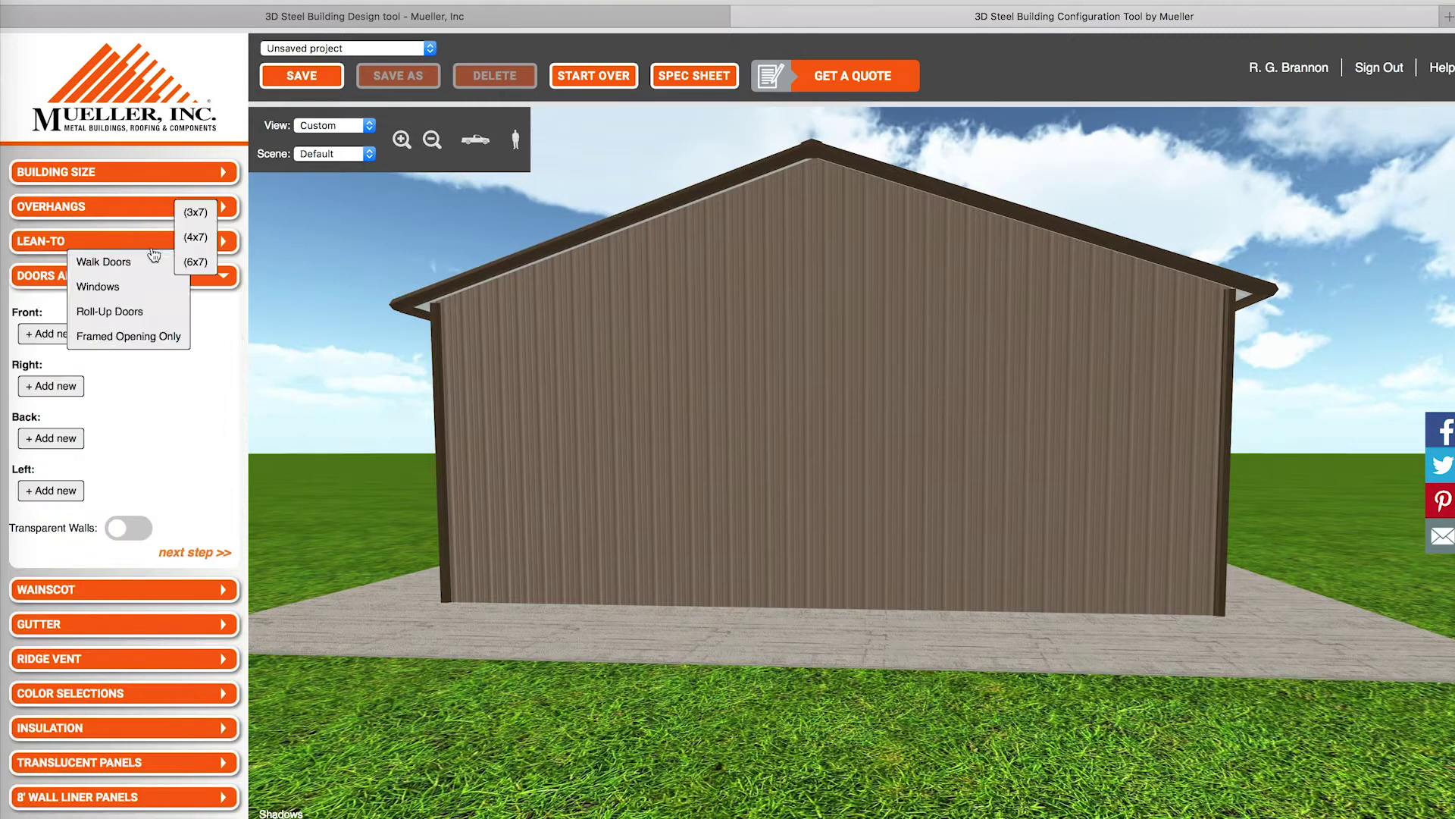
left_click(218, 251)
left_click(702, 413)
left_click(52, 385)
mouse_move(98, 328)
left_click(195, 330)
left_click(561, 510)
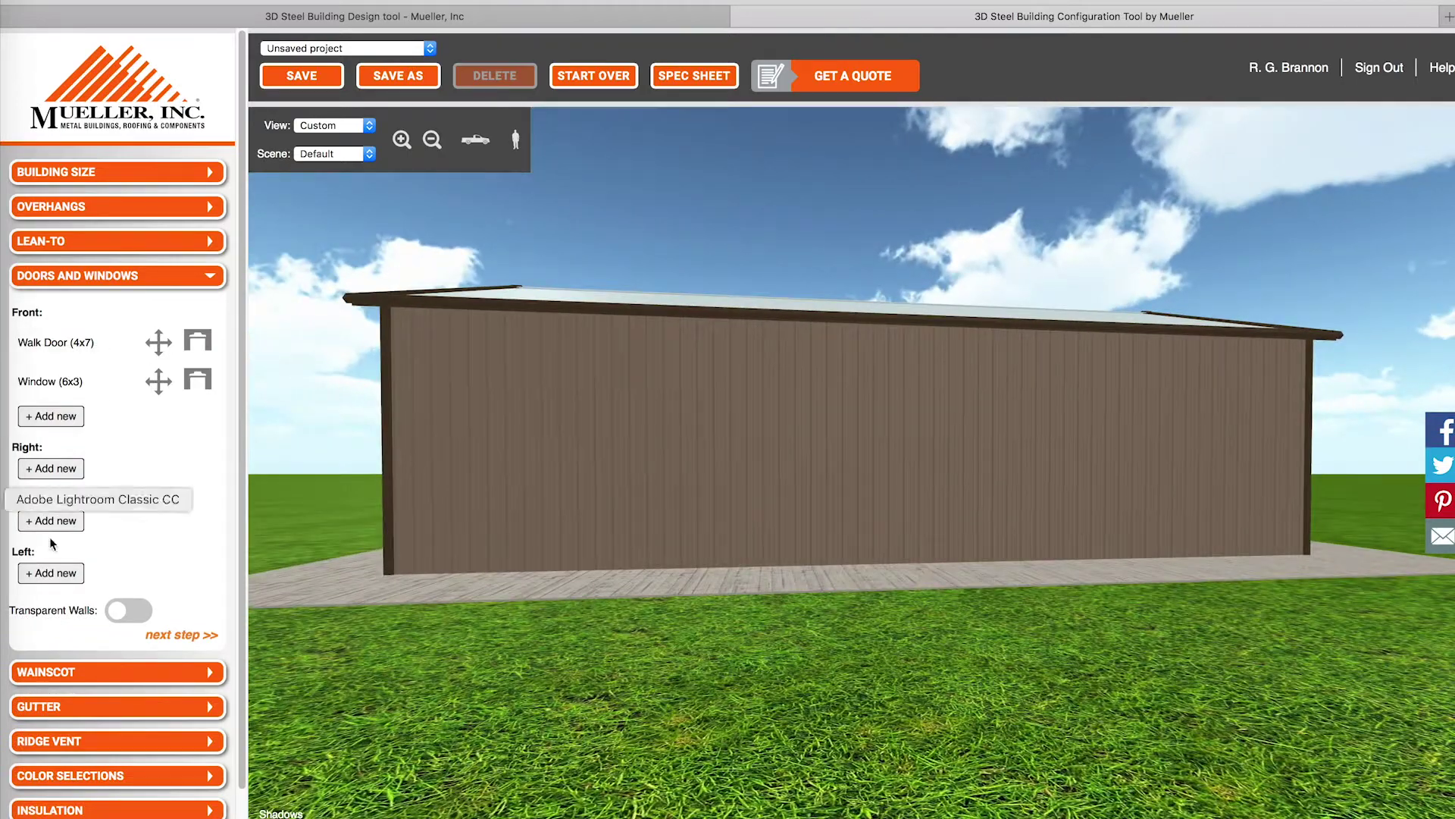
Place two 12x12 roll-up doors side by side on the right wall
left_click(34, 468)
mouse_move(177, 447)
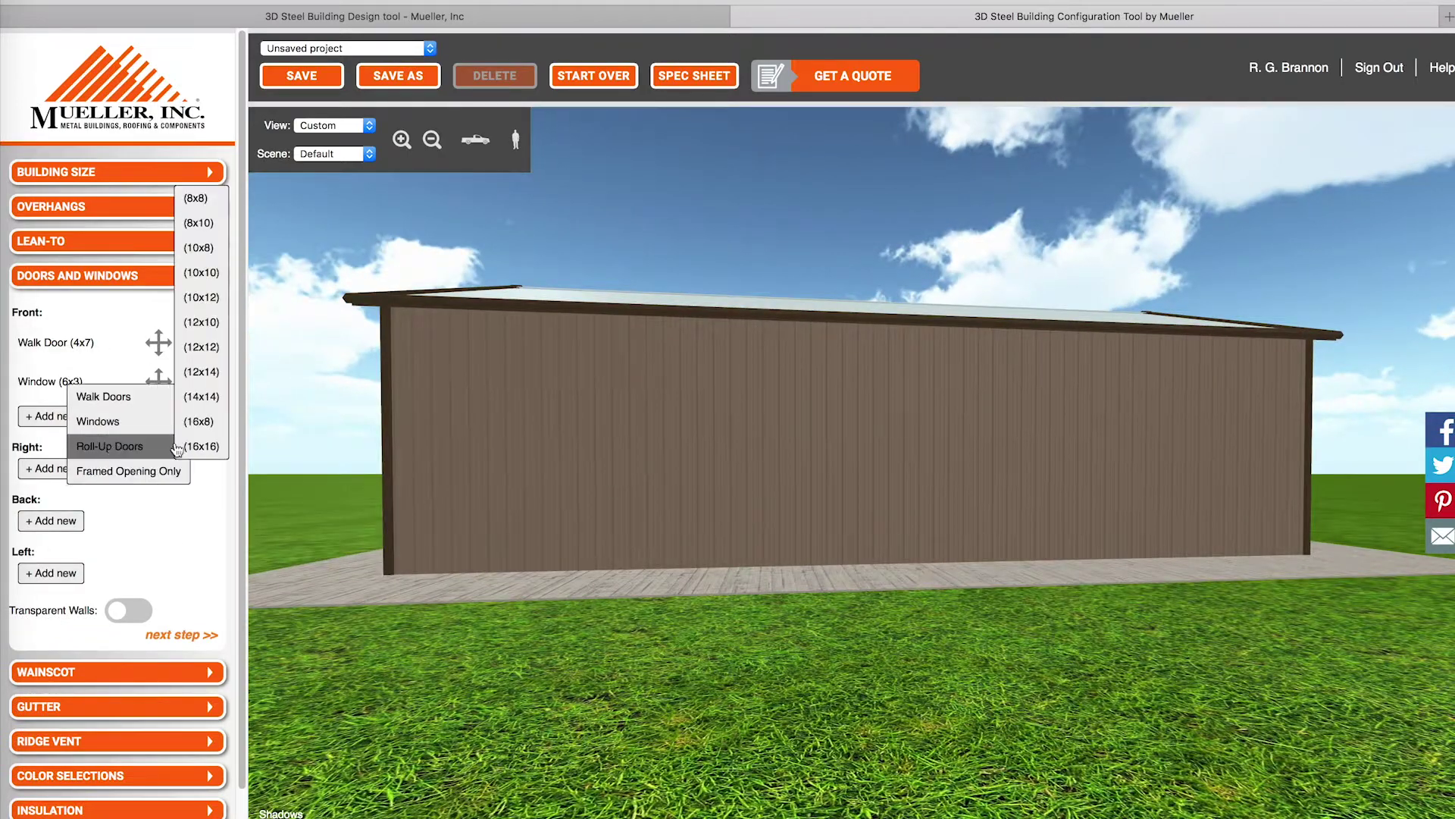
left_click(203, 357)
left_click(1027, 528)
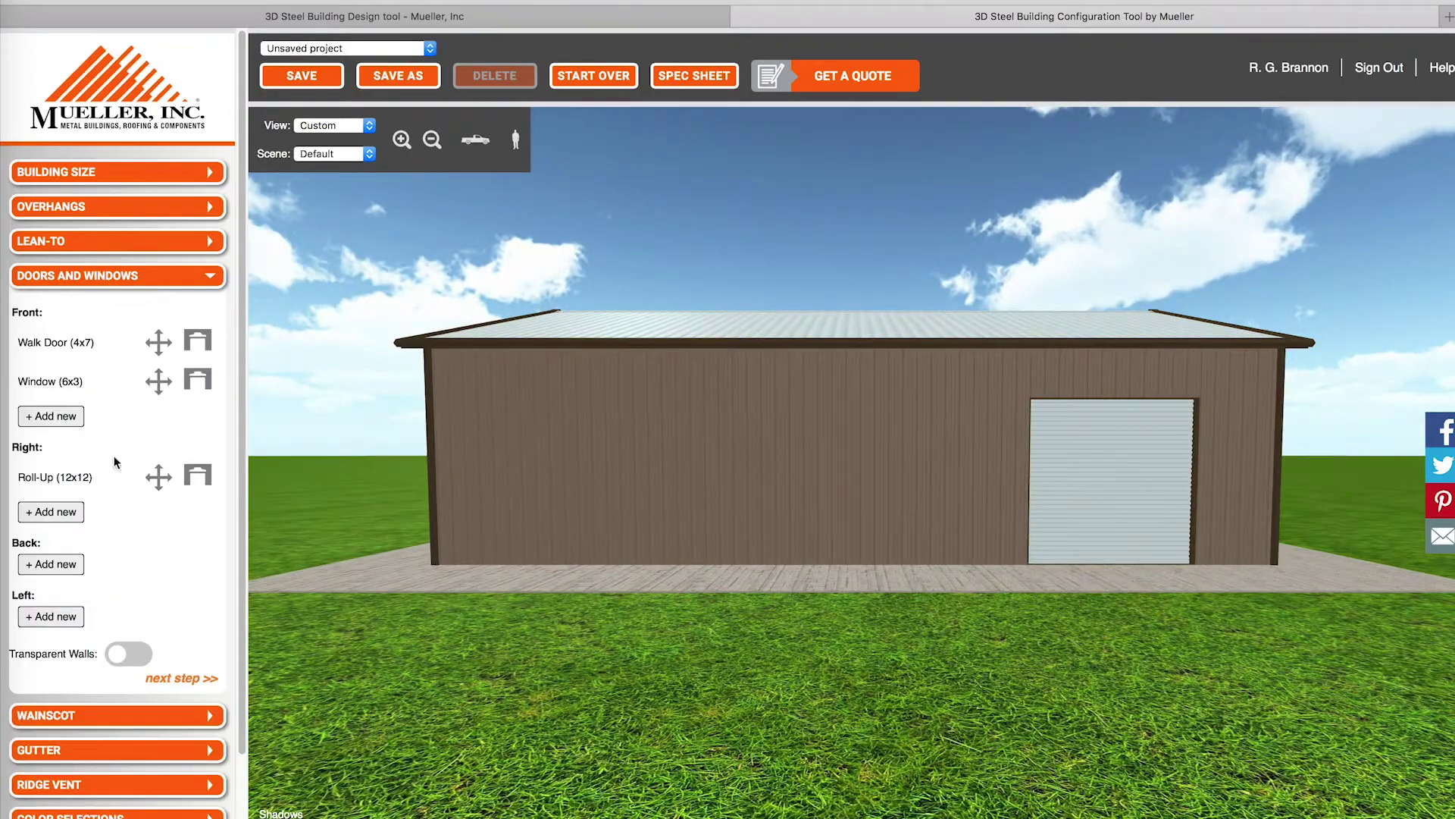
left_click(53, 512)
mouse_move(167, 488)
left_click(201, 391)
left_click(913, 507)
Add a 4x7 walk door and a window to the right wall, beside the roll-up doors
left_click(67, 551)
mouse_move(160, 477)
left_click(193, 455)
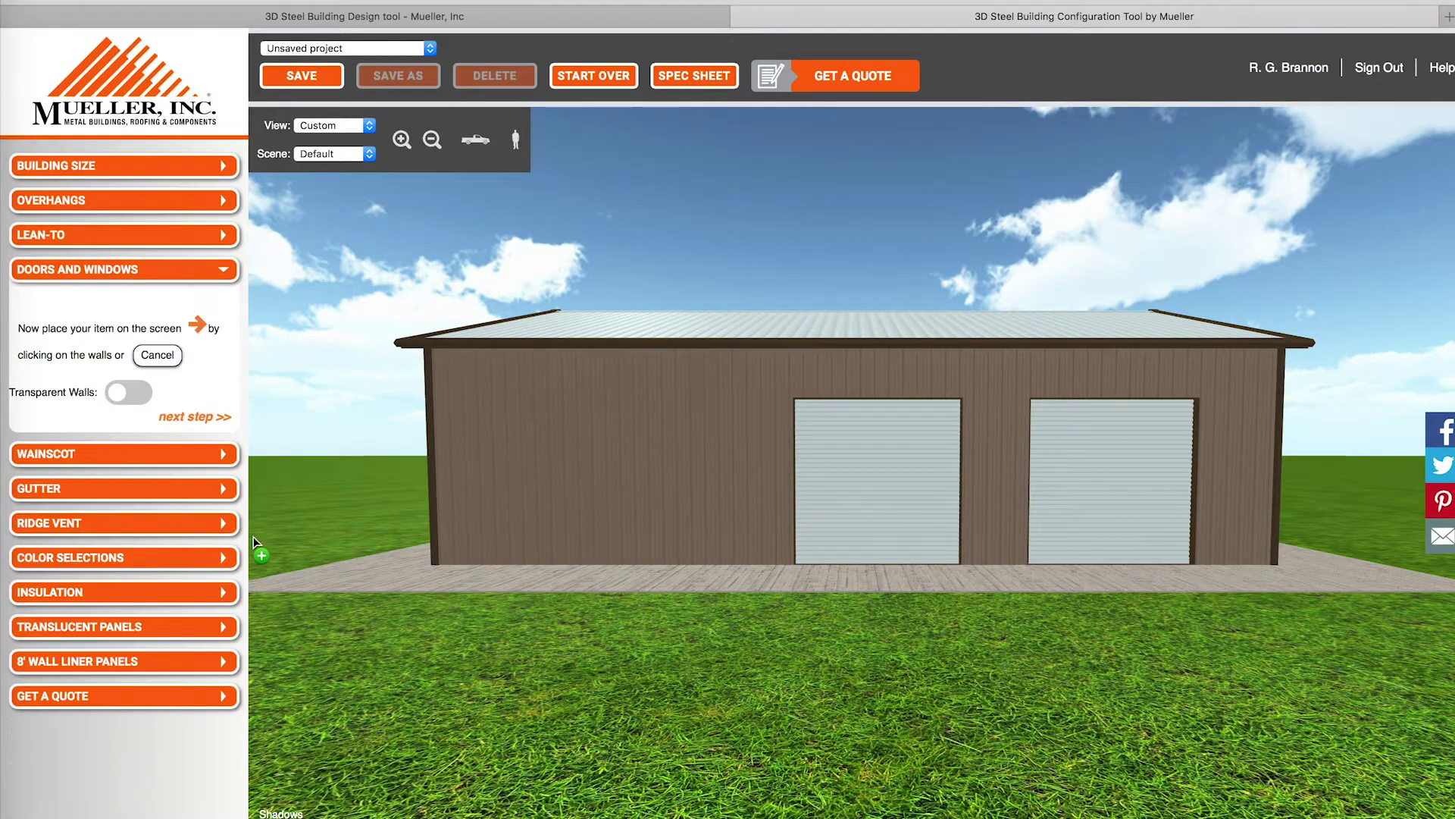
left_click(711, 541)
left_click(66, 551)
mouse_move(137, 507)
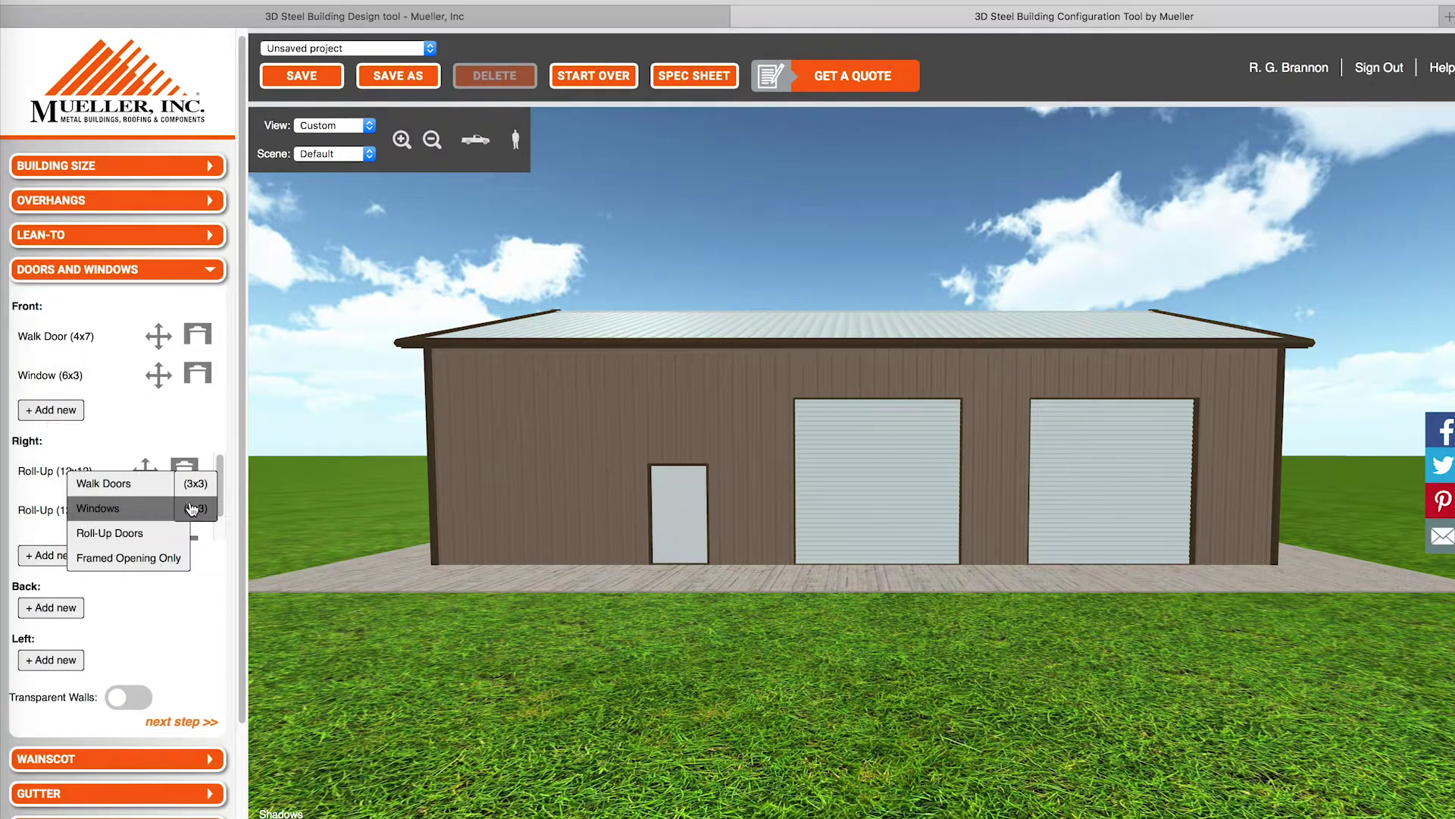
left_click(194, 480)
left_click(545, 473)
left_click_drag(558, 458, 609, 471)
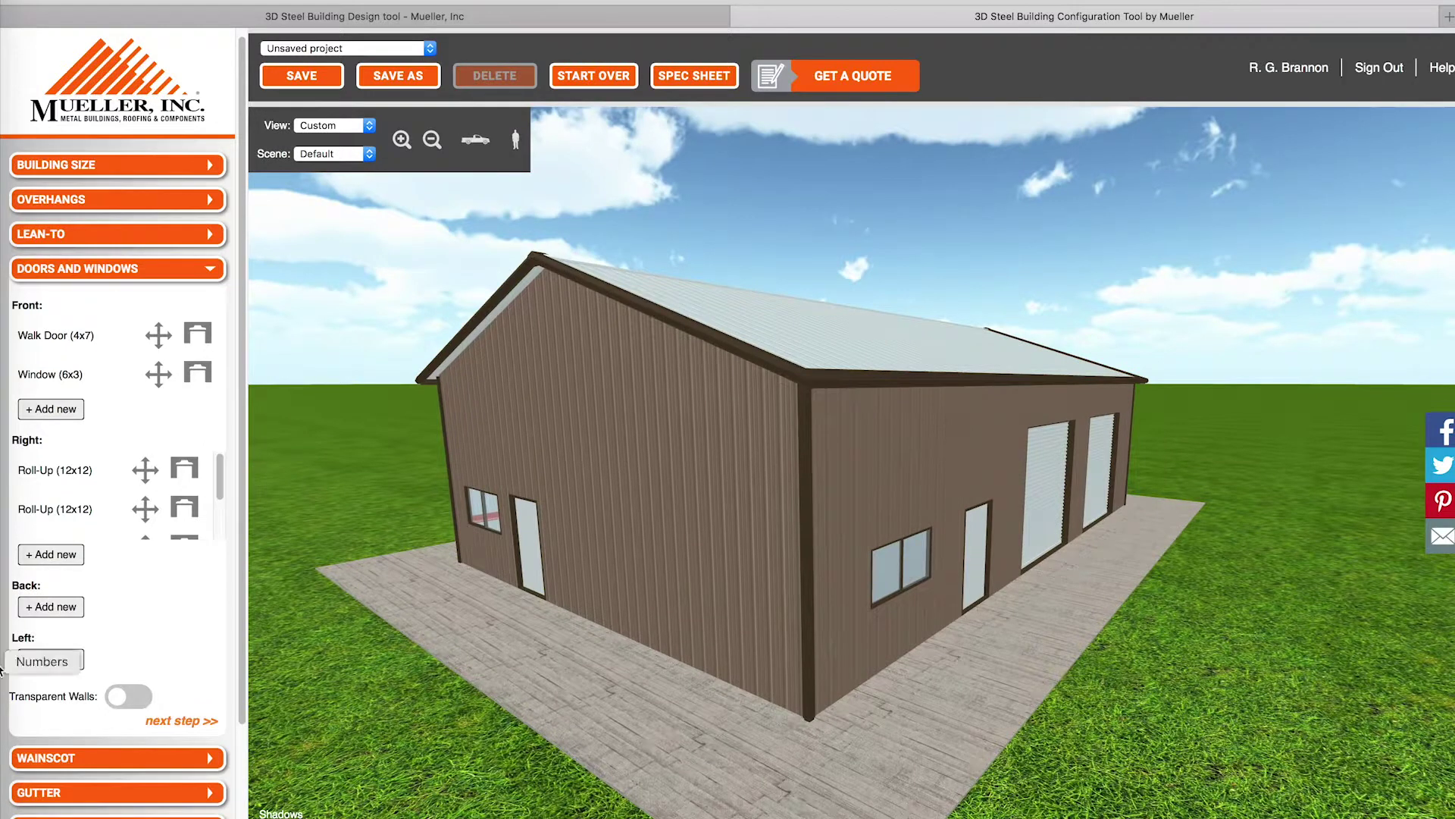
Add a front lean-to with a width of 10 ft and a pitch of 3/12
left_click(135, 240)
left_click(129, 752)
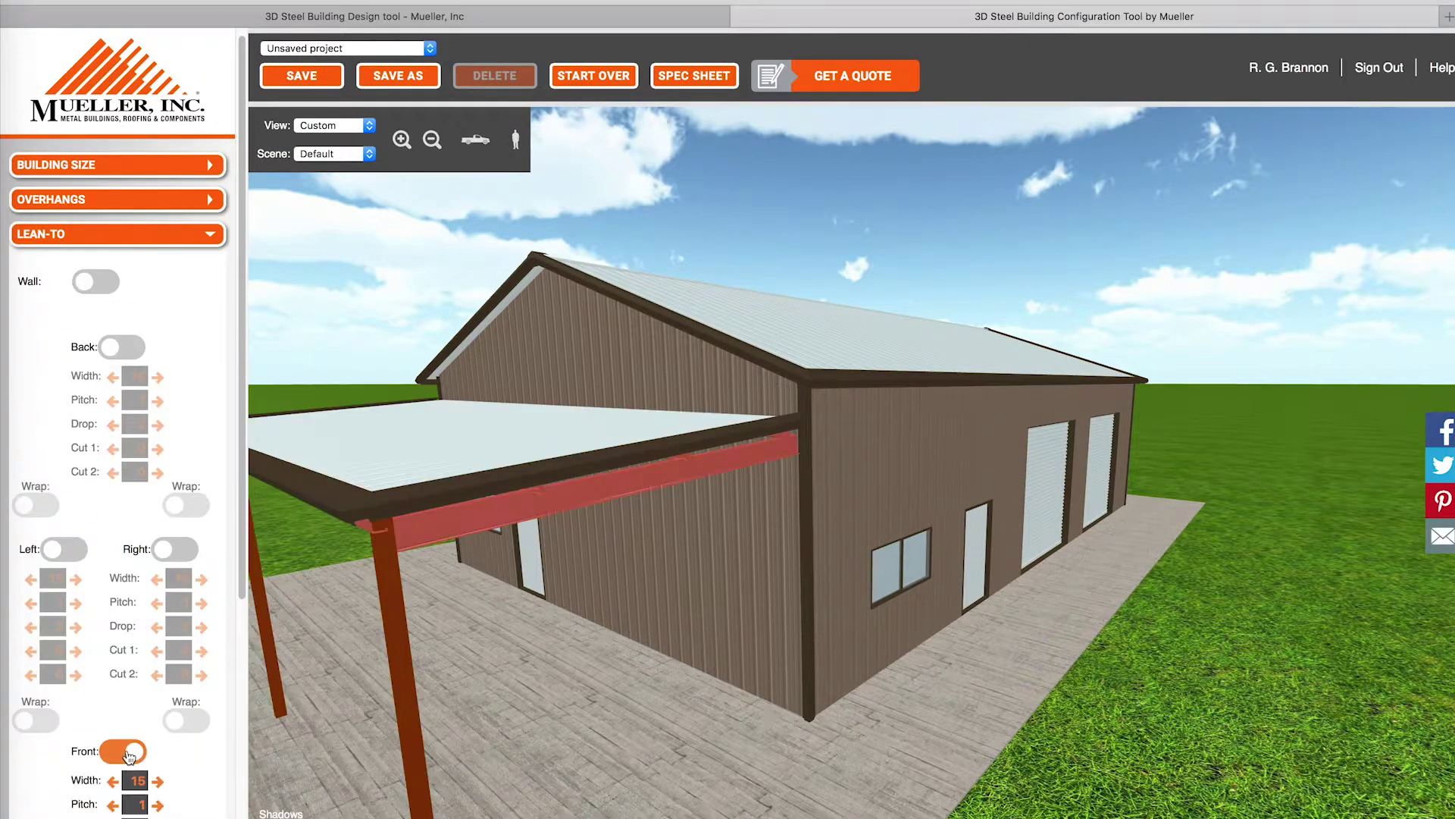
left_click(113, 781)
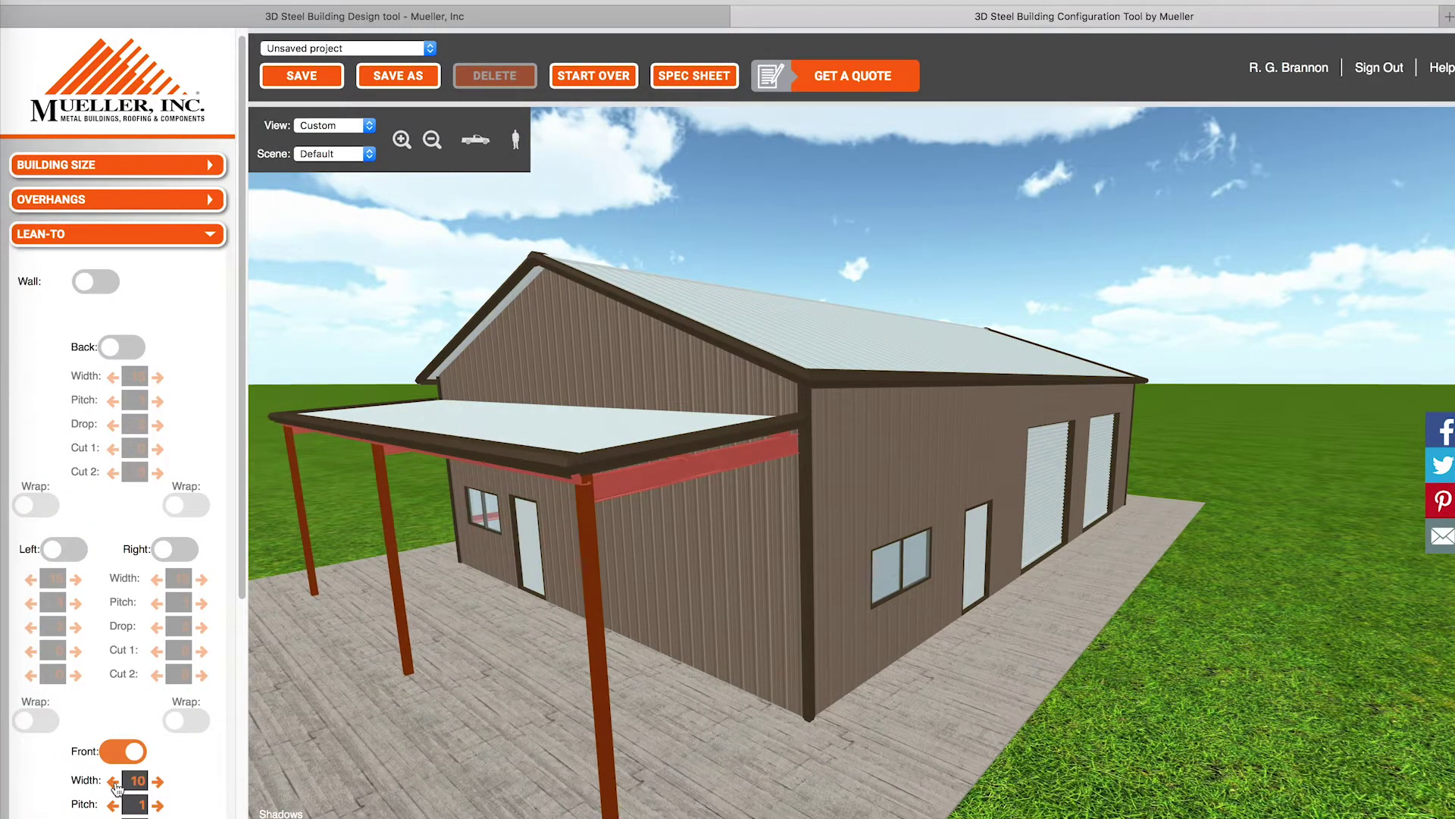
left_click(159, 805)
left_click(159, 805)
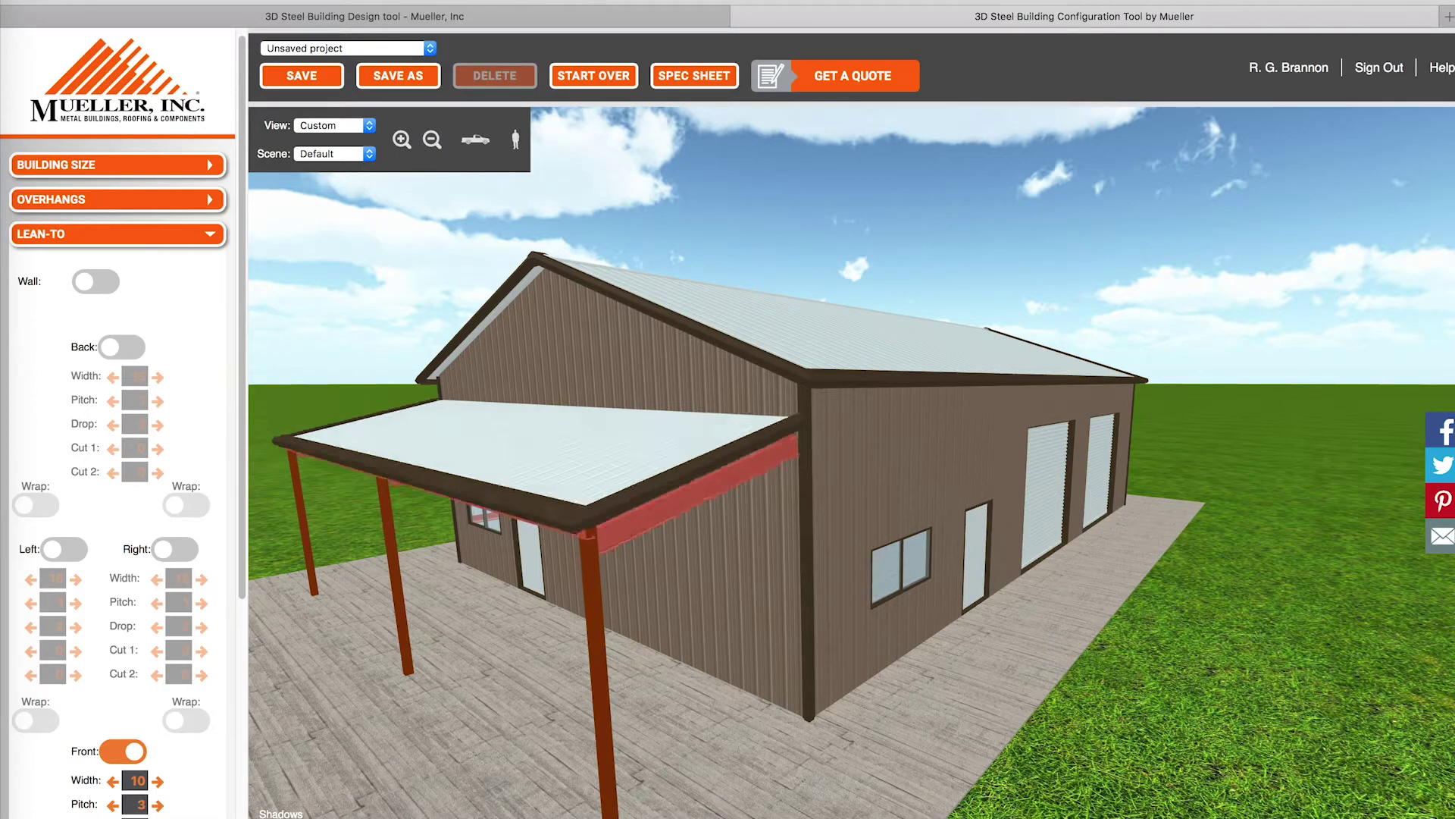
left_click(160, 818)
left_click(113, 817)
Add a left lean-to 10 ft wide with a 3/12 pitch and wrap it around the front corner
left_click_drag(360, 604, 281, 639)
left_click(65, 549)
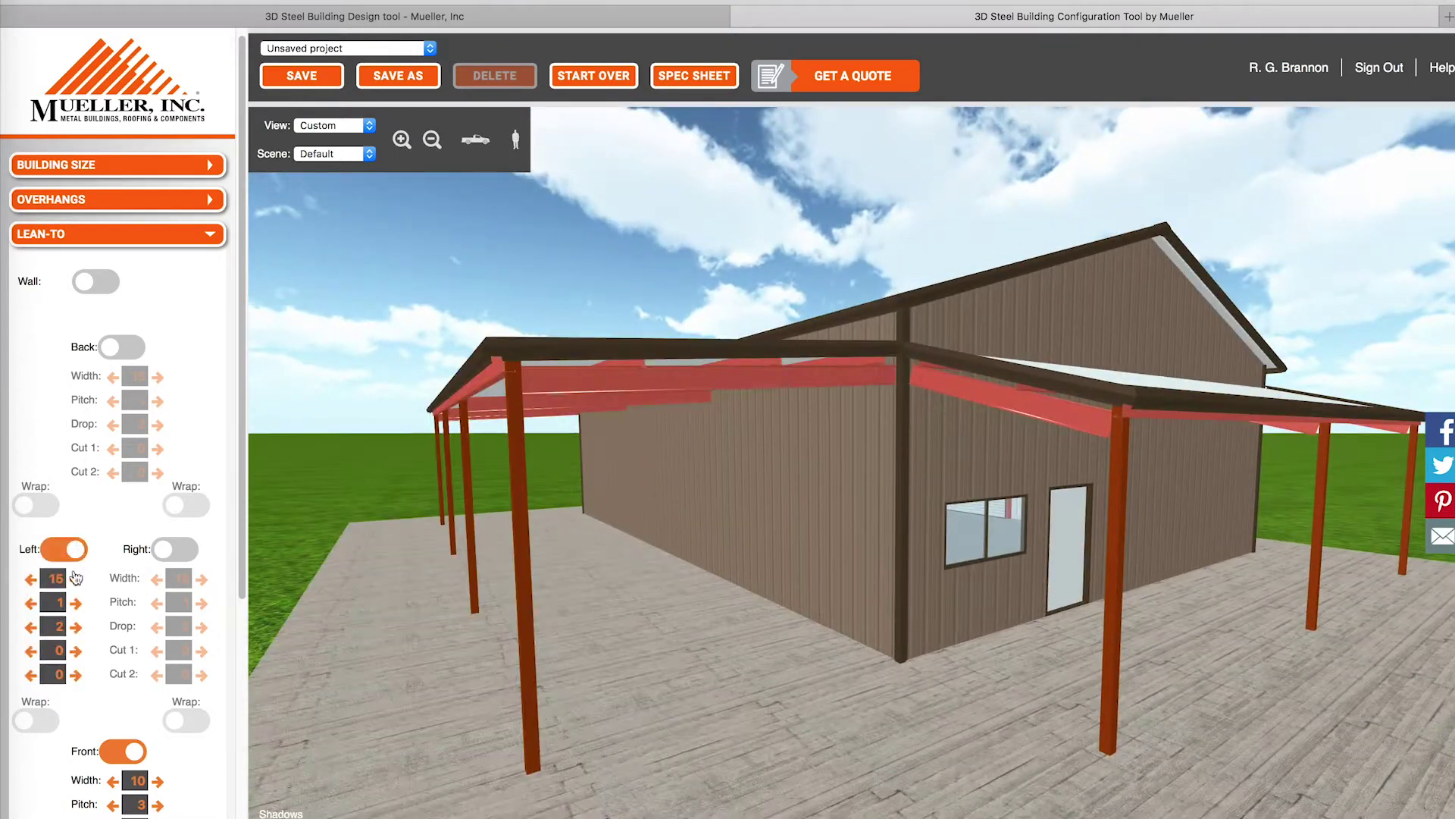
left_click(29, 580)
left_click(29, 580)
left_click(29, 580)
left_click(29, 580)
left_click(30, 580)
left_click(75, 603)
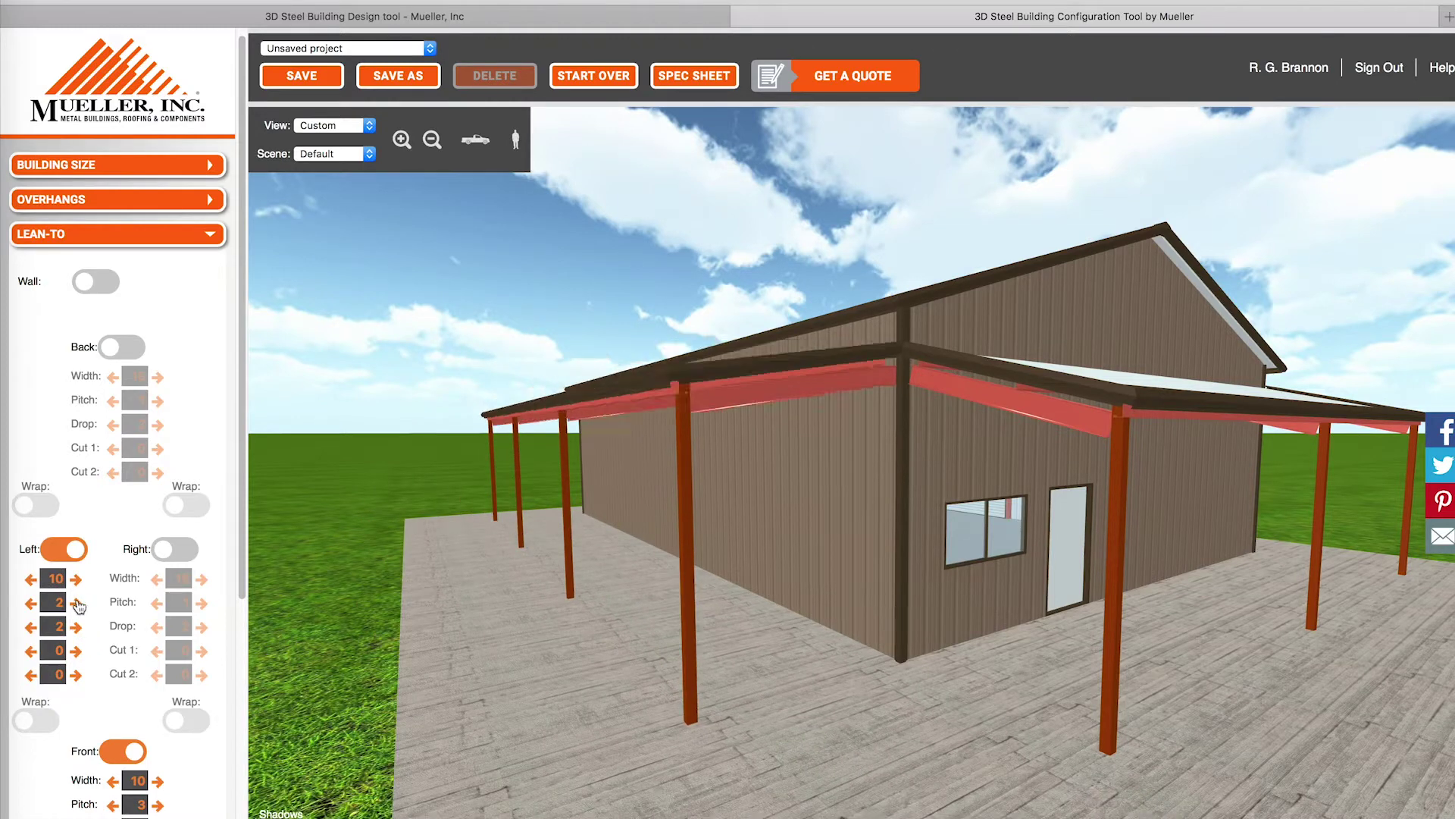
left_click(75, 604)
left_click(36, 720)
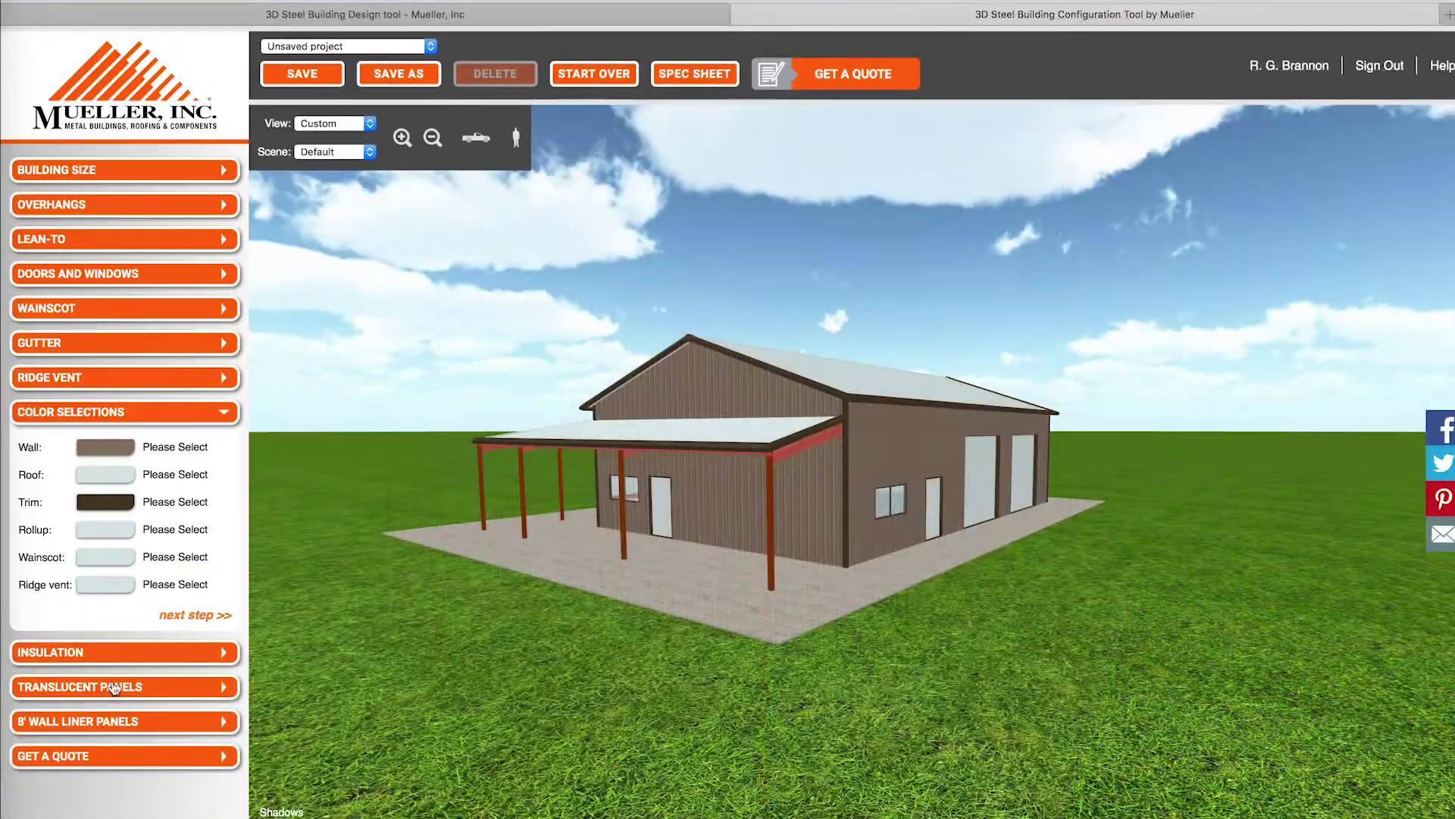
Set the wall color to Rustic Red and the roof color to Galvalume Plus
left_click(102, 446)
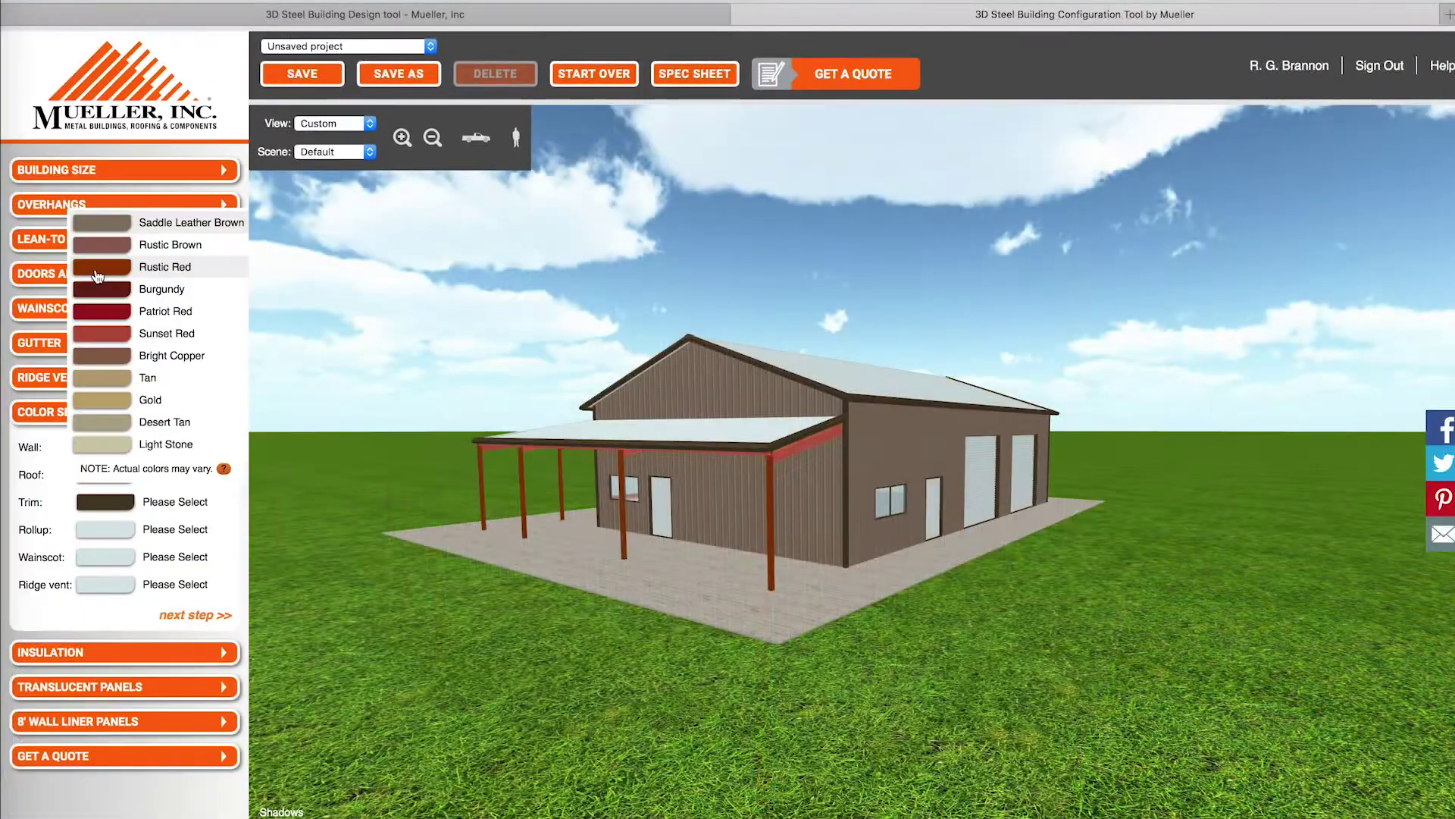
left_click(163, 267)
left_click(117, 476)
scroll(128, 253, "up", 2)
left_click(122, 252)
Set both the trim and the roll-up door colors to Light Stone
left_click(125, 504)
scroll(127, 512, "down", 10)
left_click(119, 506)
left_click(114, 530)
scroll(122, 455, "down", 10)
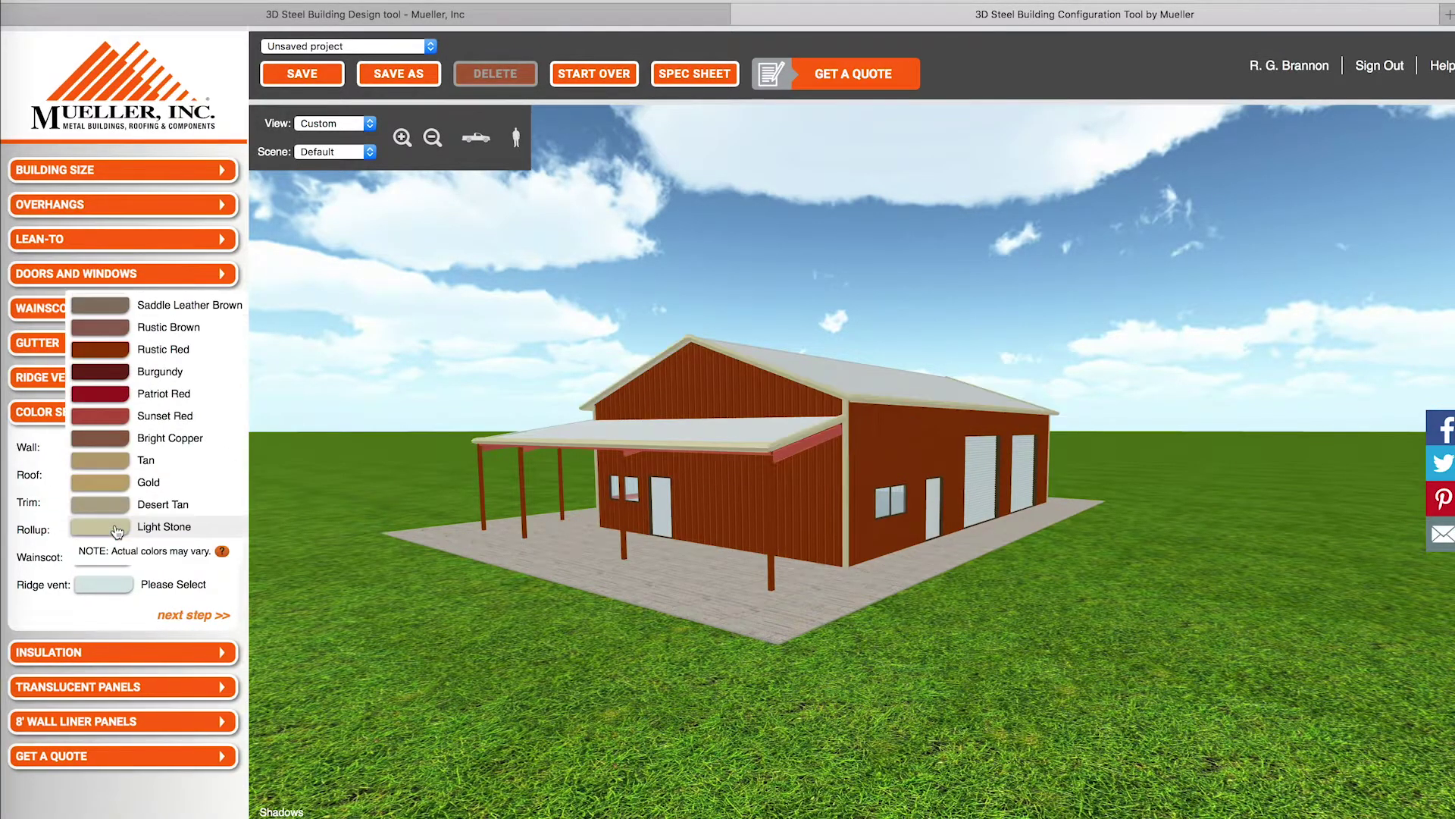
left_click(121, 523)
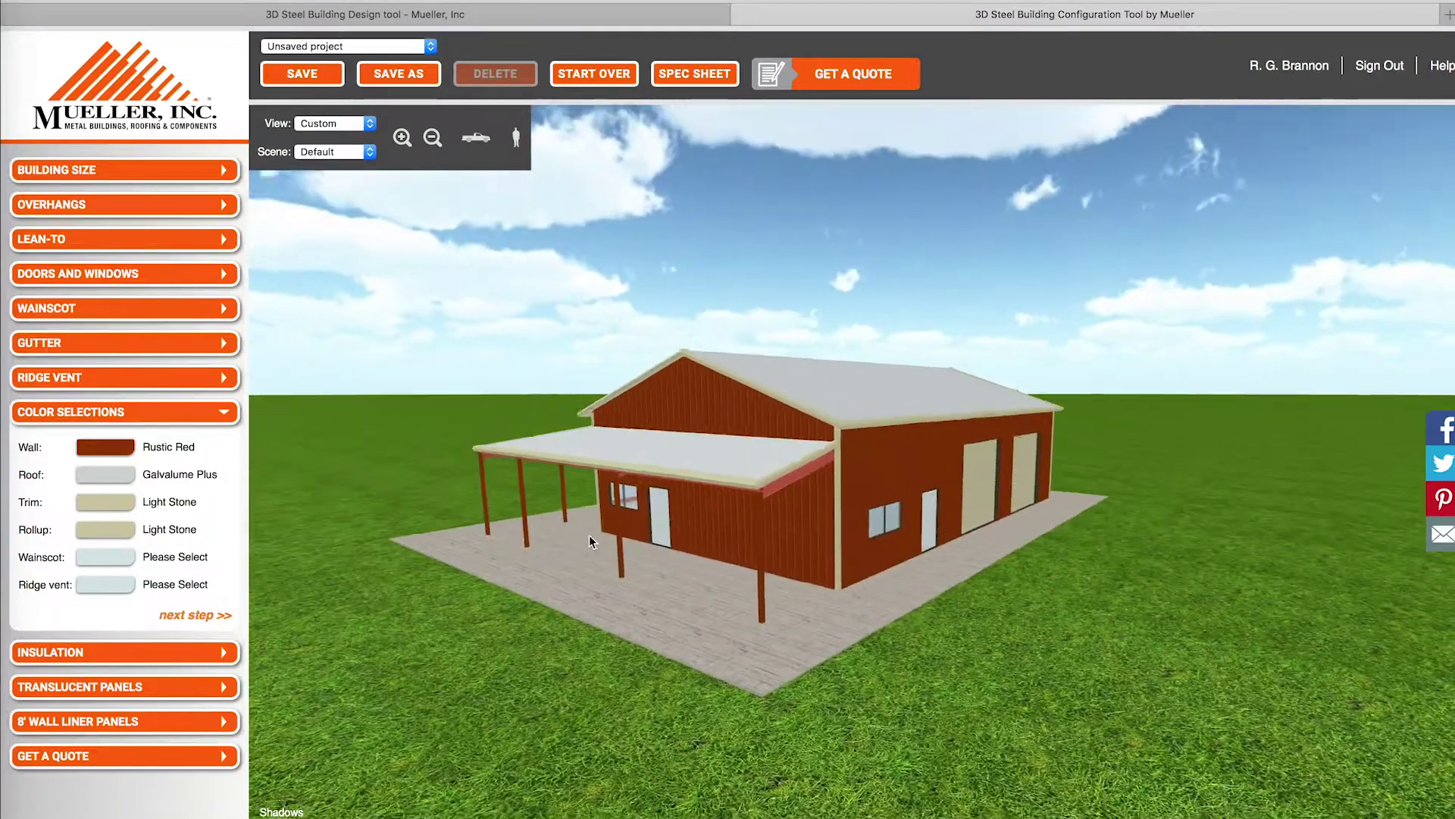
left_click(108, 578)
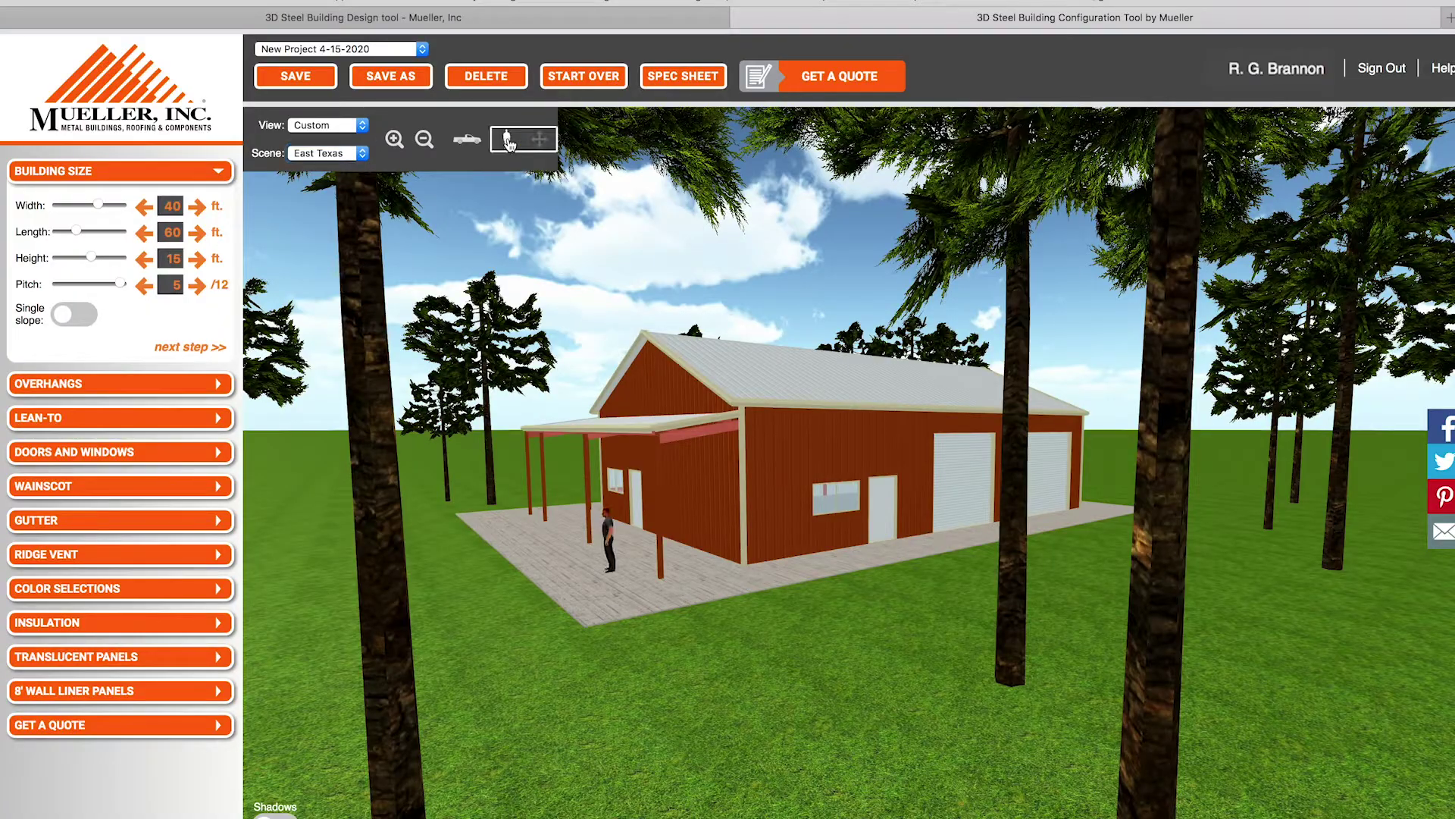
Add the pickup truck to the scene outside the building and look around the building's interior
left_click(467, 142)
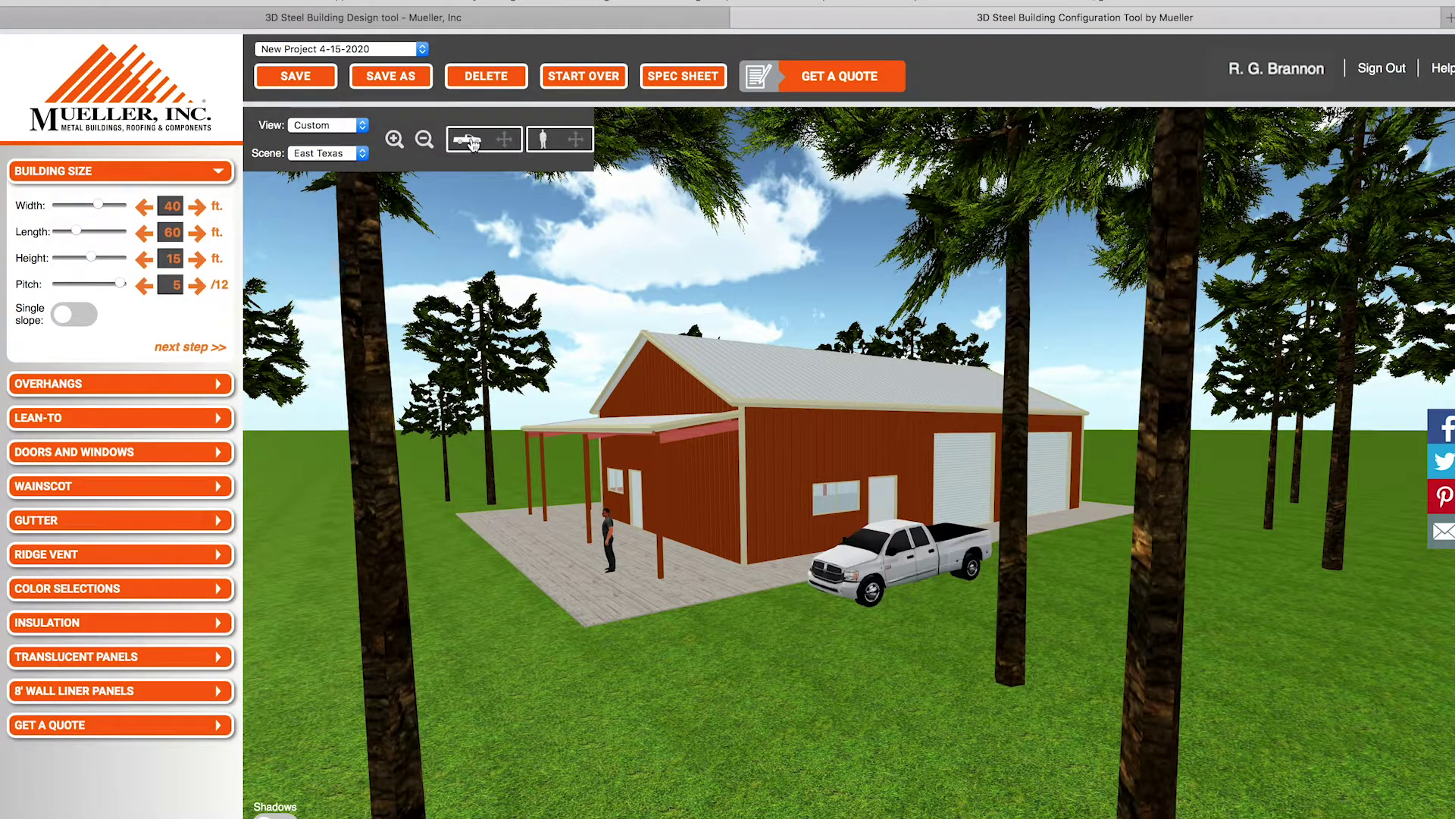
left_click_drag(937, 551, 931, 581)
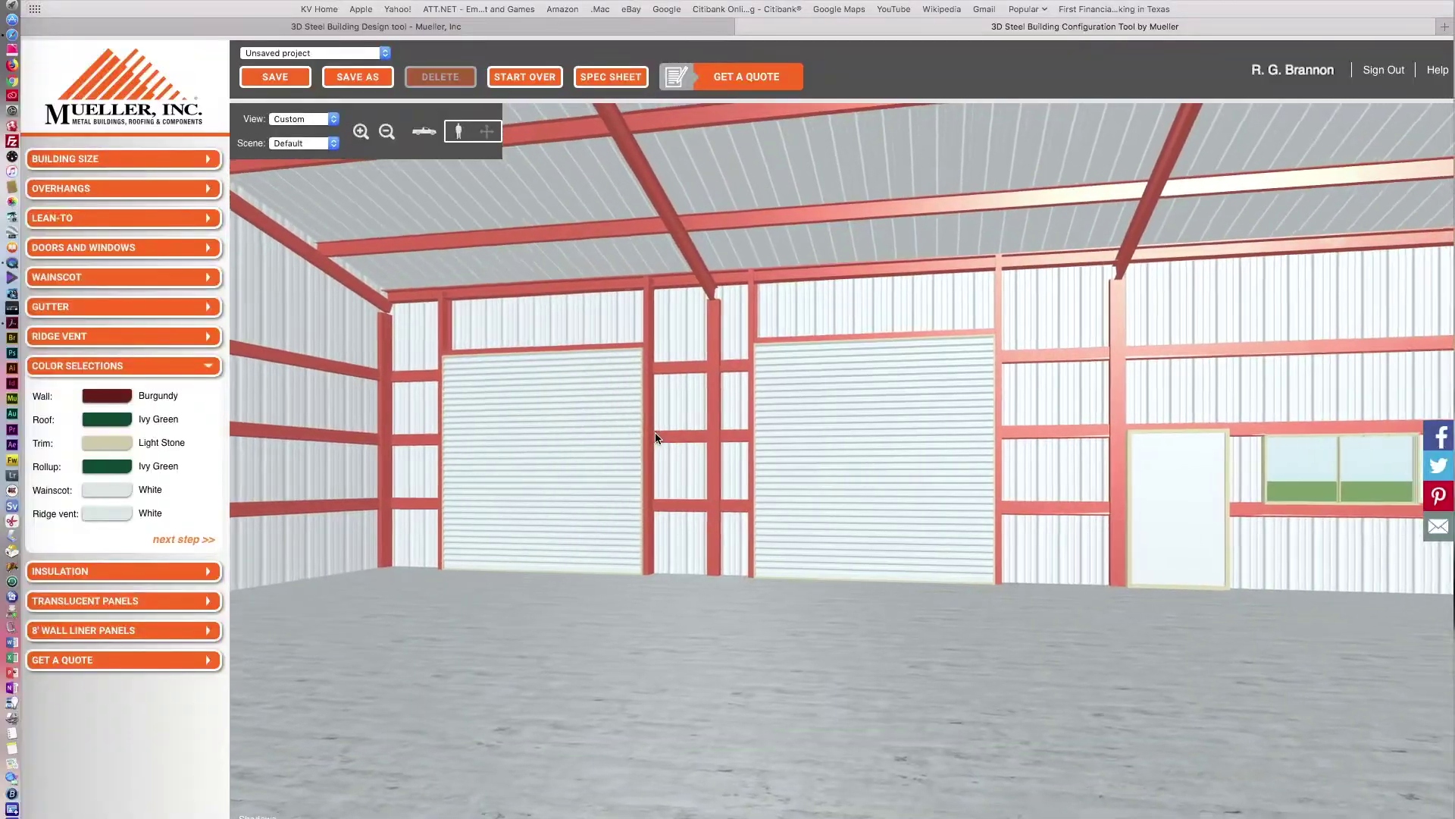
left_click_drag(656, 437, 761, 440)
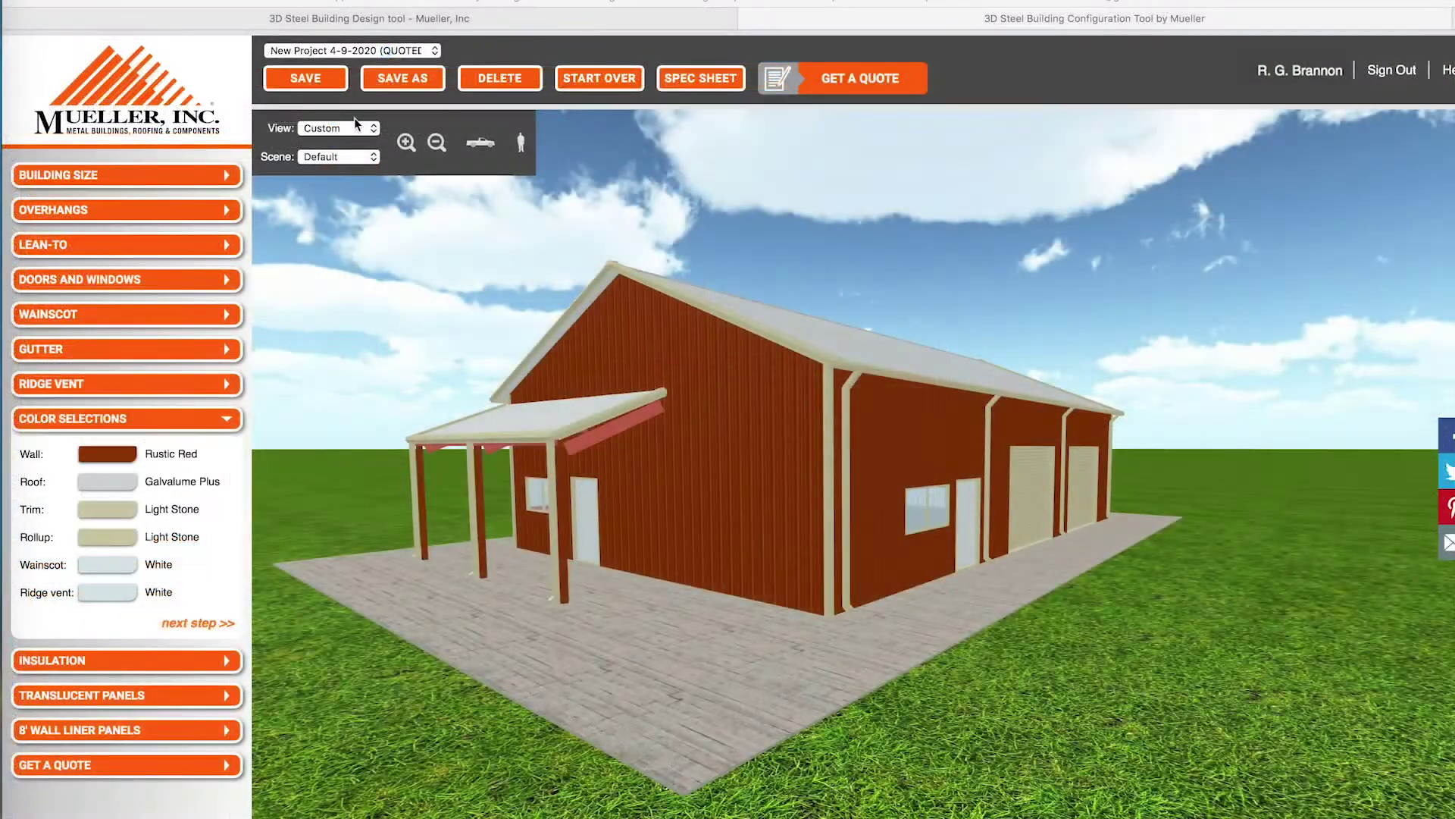
Save the building project and open its quote request form
left_click(310, 71)
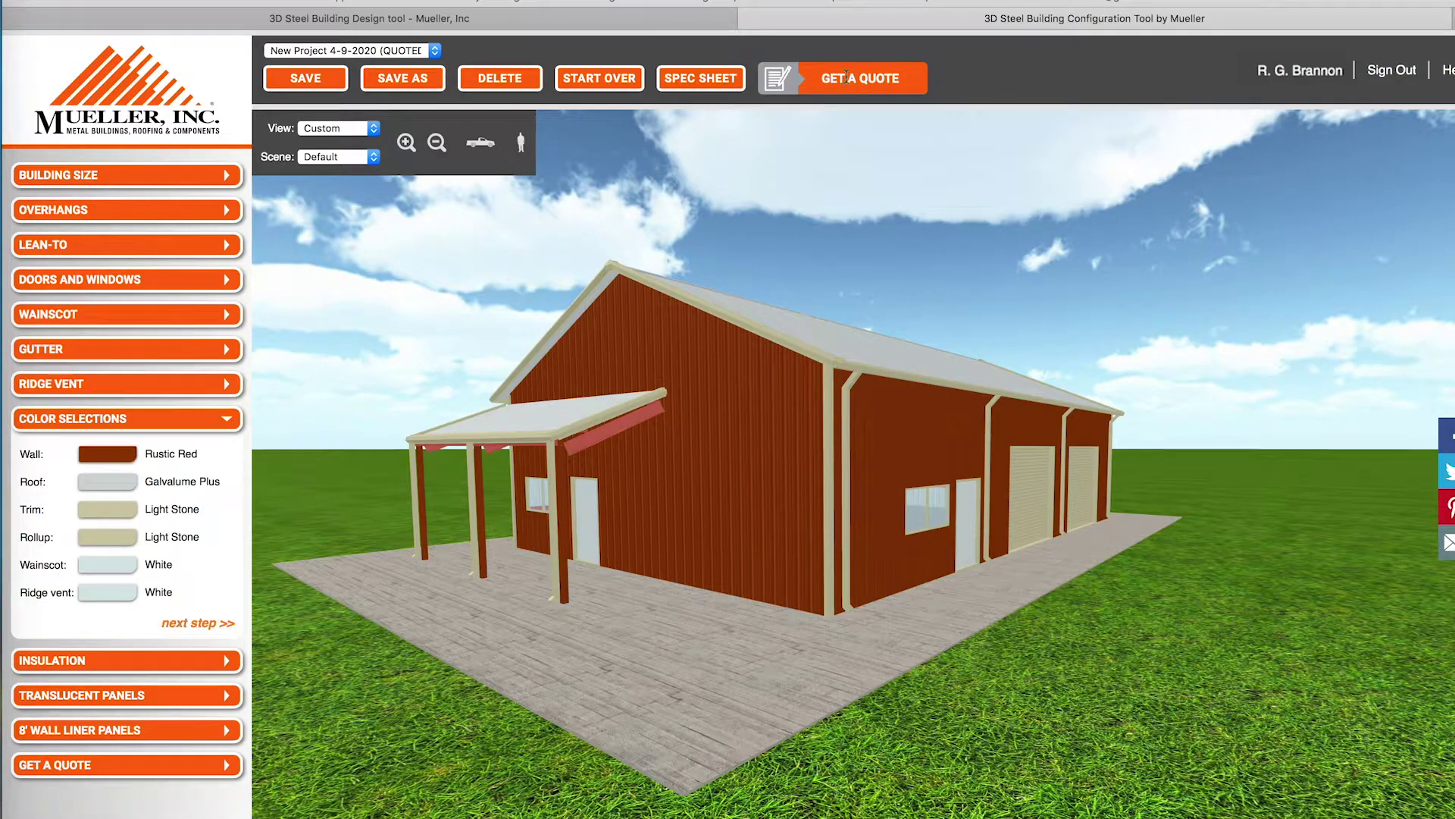
left_click(846, 77)
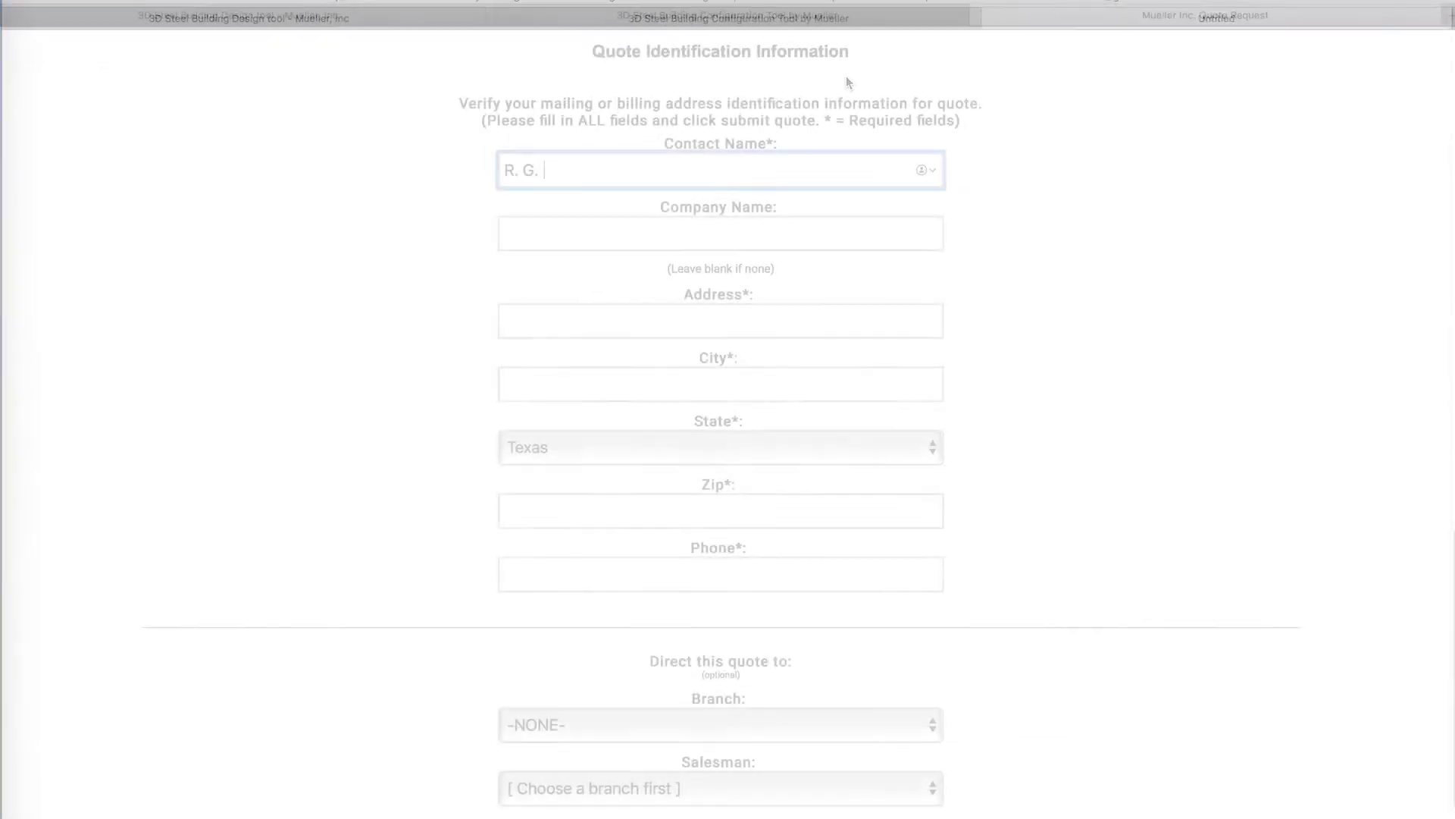
Fill in the contact's name, street address, city, ZIP code and phone number on the quote request
type("Brannon")
left_click(576, 328)
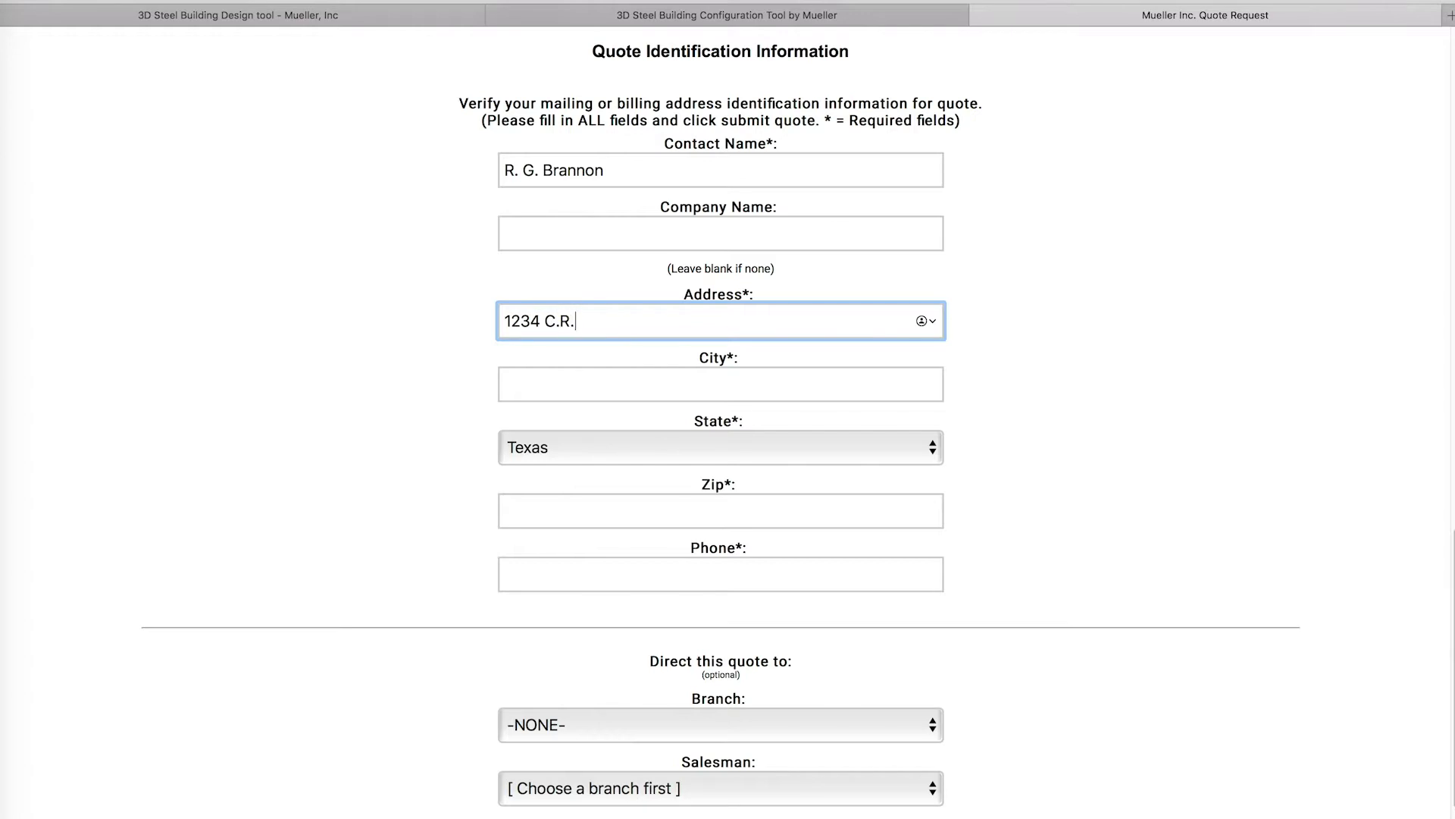
left_click(583, 380)
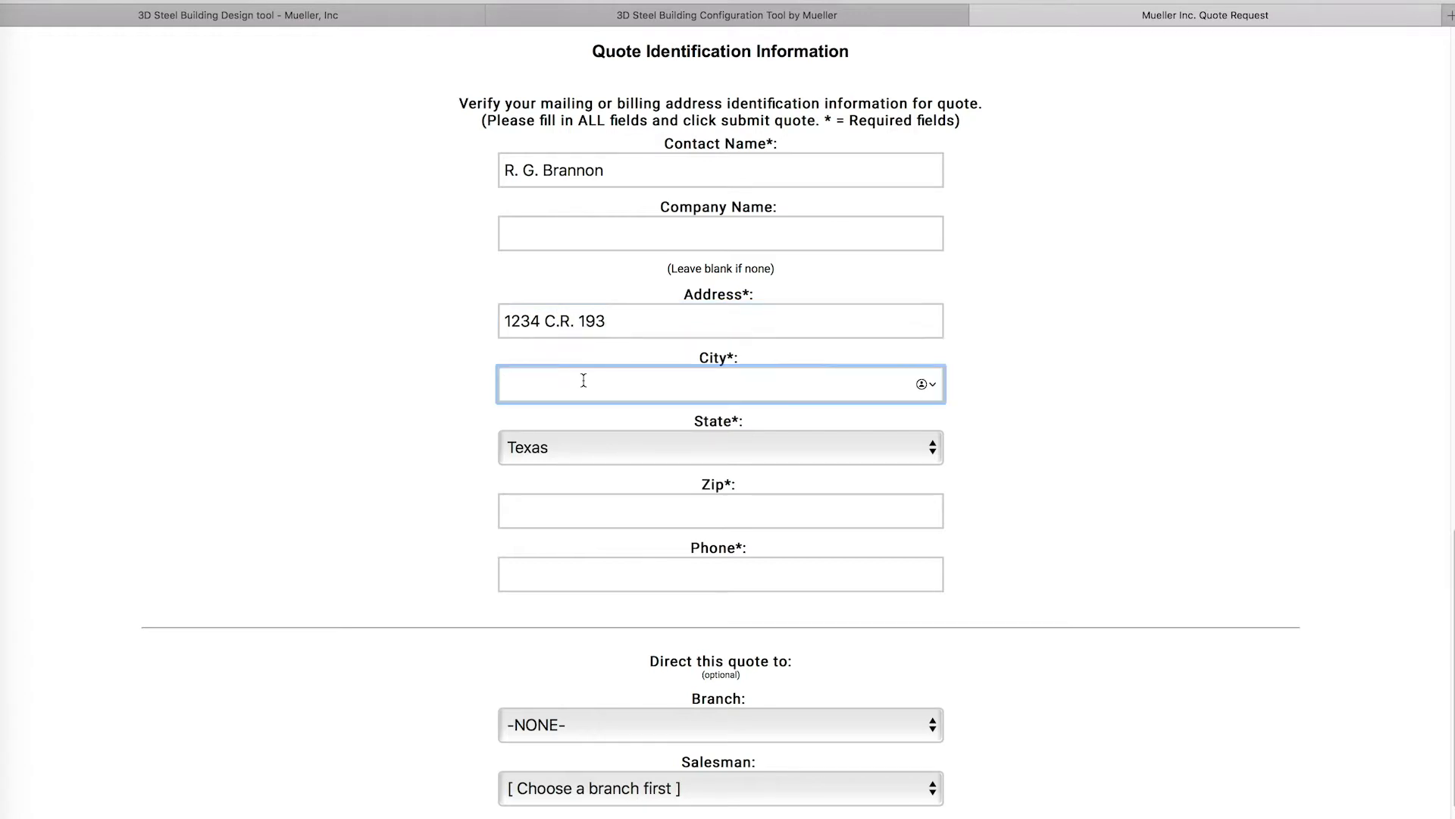
left_click(623, 509)
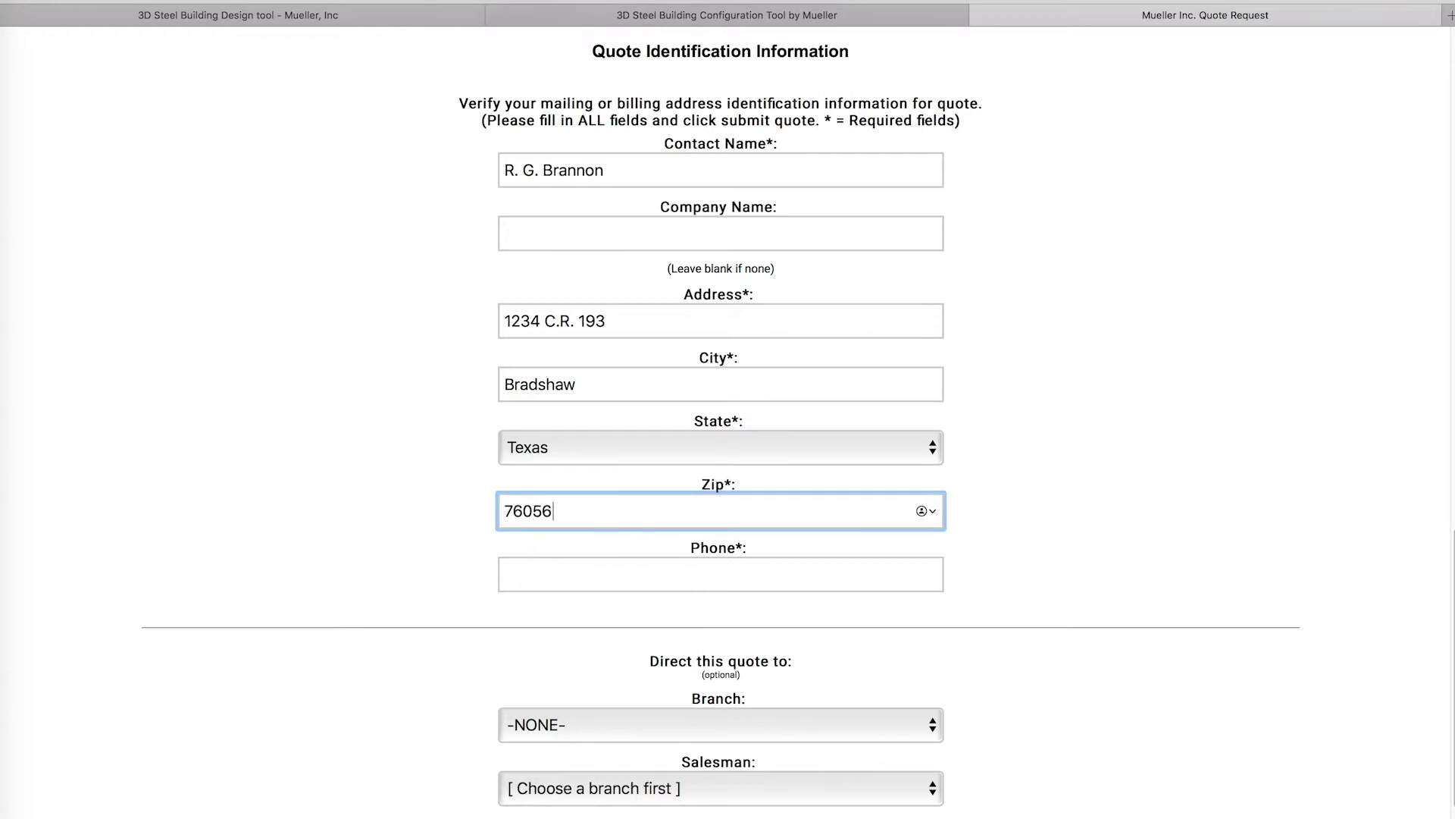
left_click(603, 577)
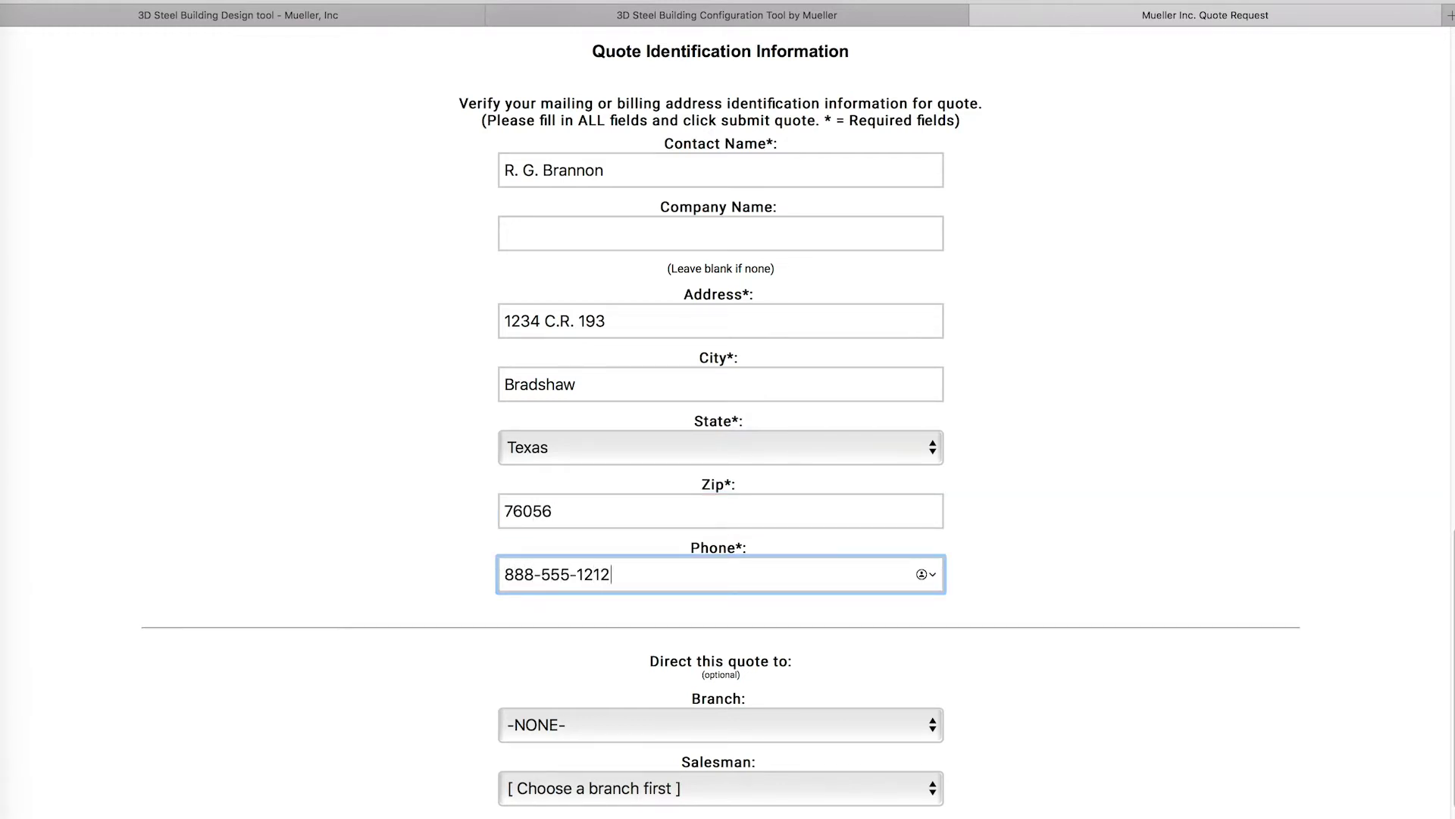
Direct the quote request to the Ballinger branch with No Preference for the salesman
left_click(641, 726)
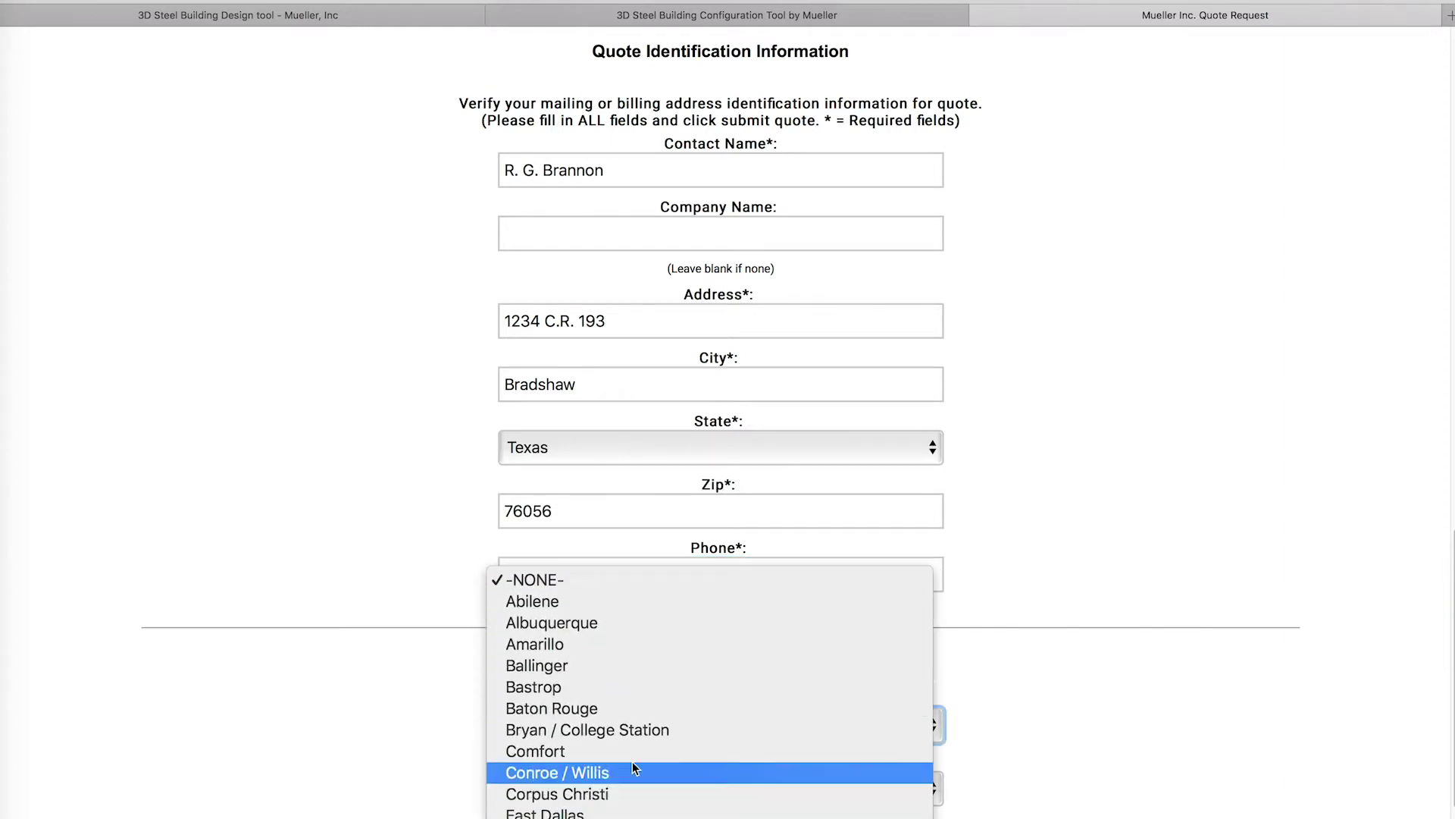
left_click(576, 667)
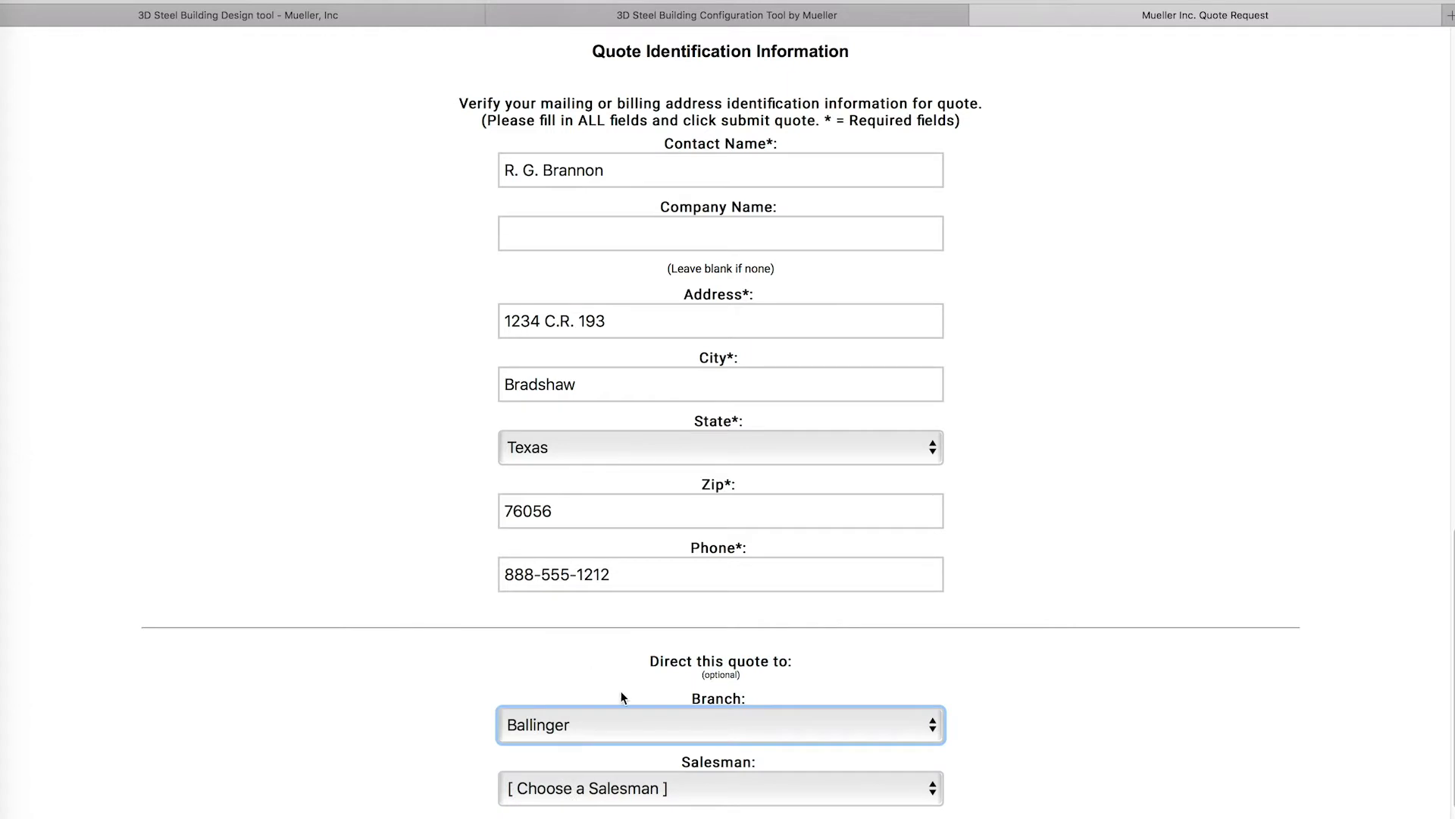
scroll(733, 791, "down", 3)
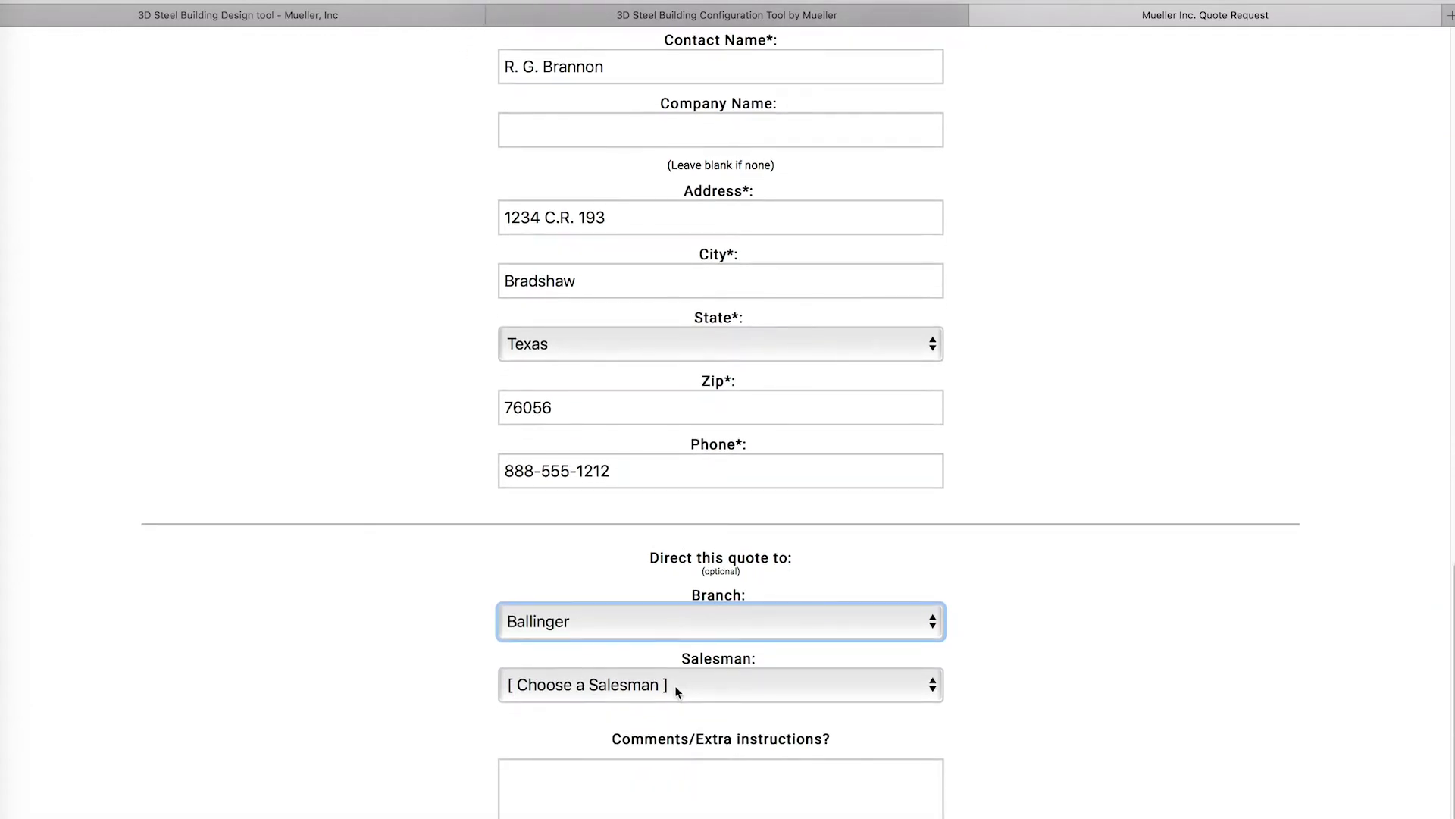
left_click(677, 683)
left_click(706, 710)
Enter "Put extra comments" as the comments and extra instructions of the quote request
scroll(901, 686, "down", 1)
key("Tab")
type("Put extra comme")
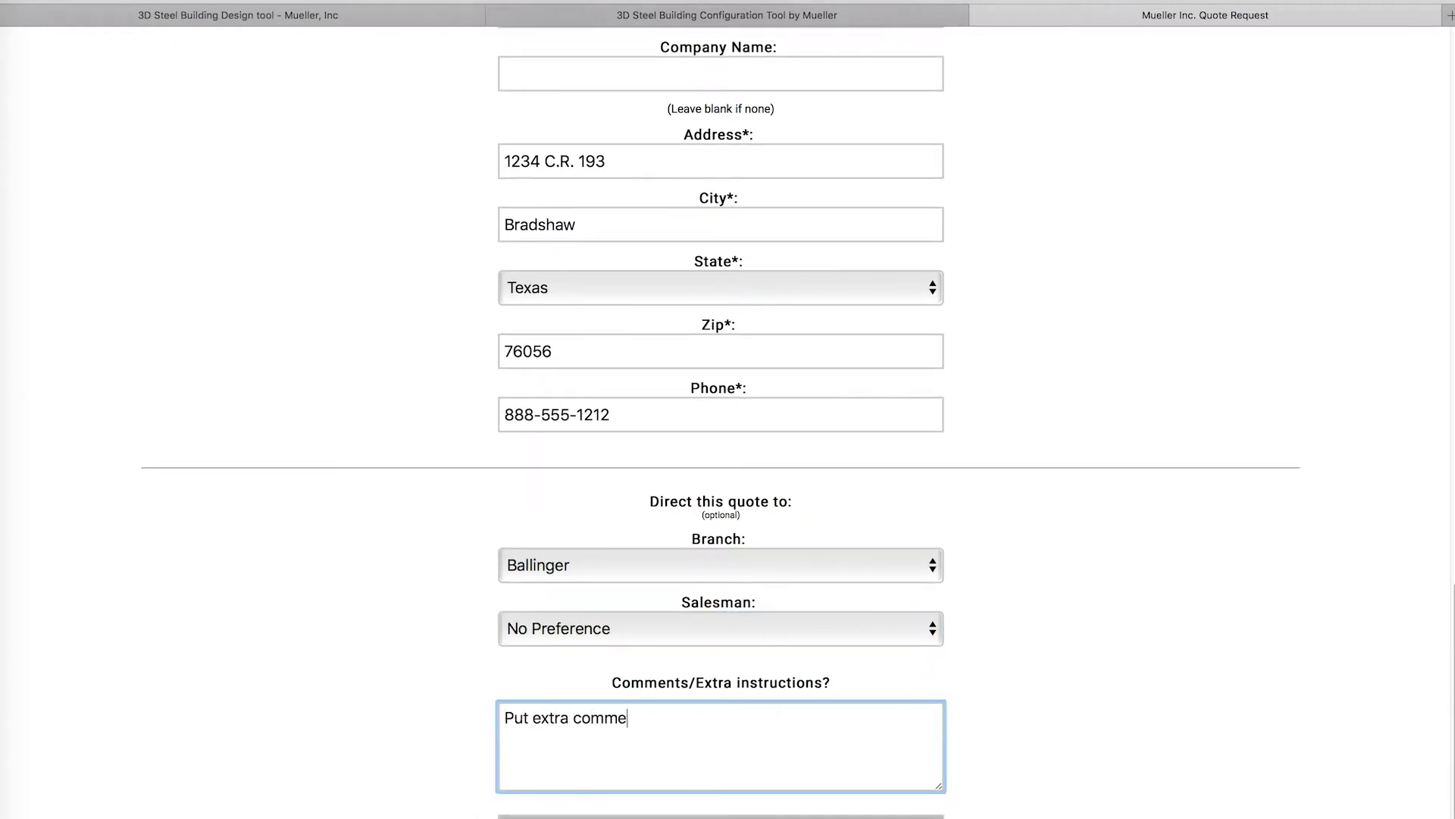
type("nts")
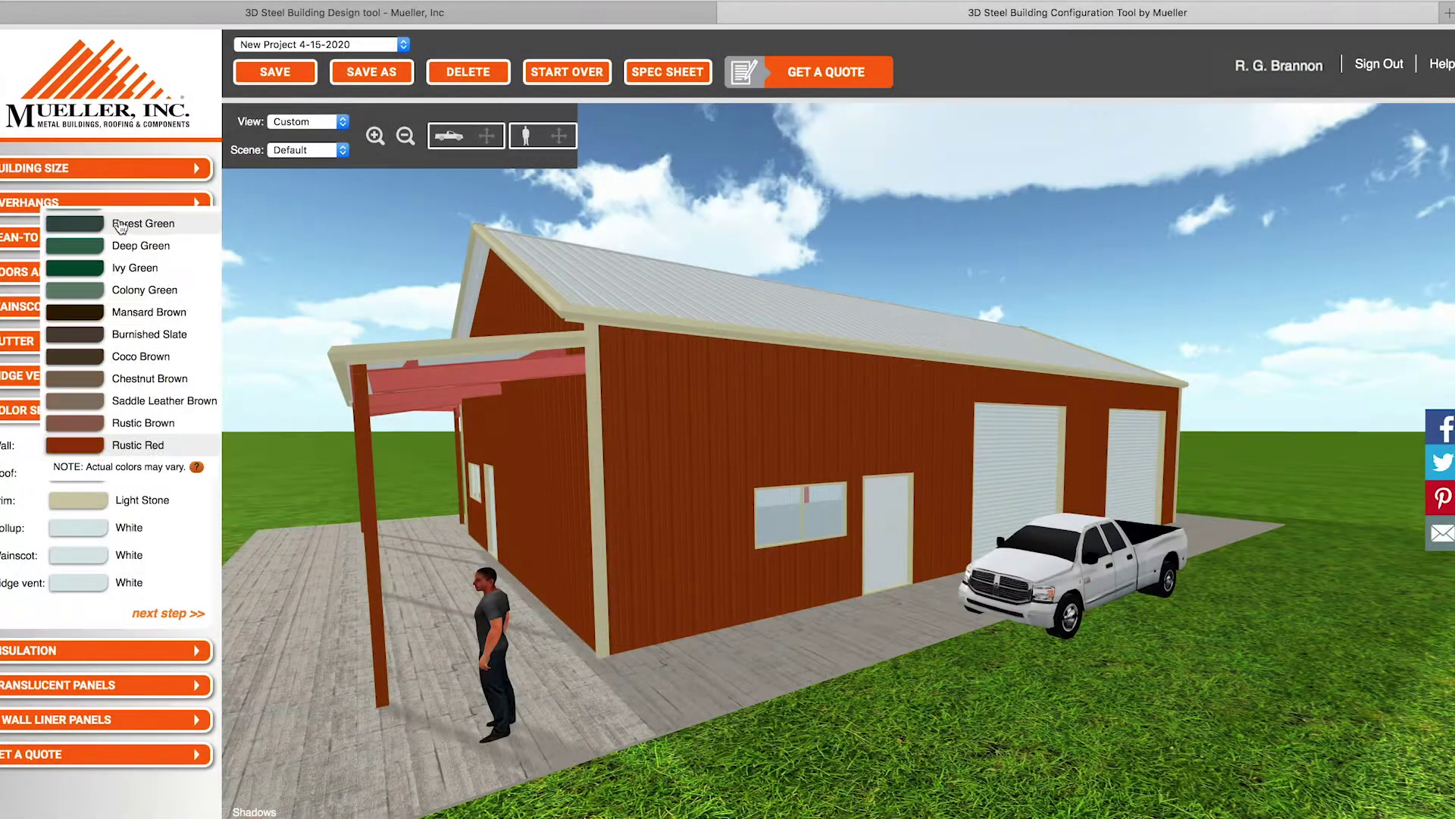
Try Deep Green on the building's walls and change the wall color to a tan shade
scroll(92, 315, "up", 3)
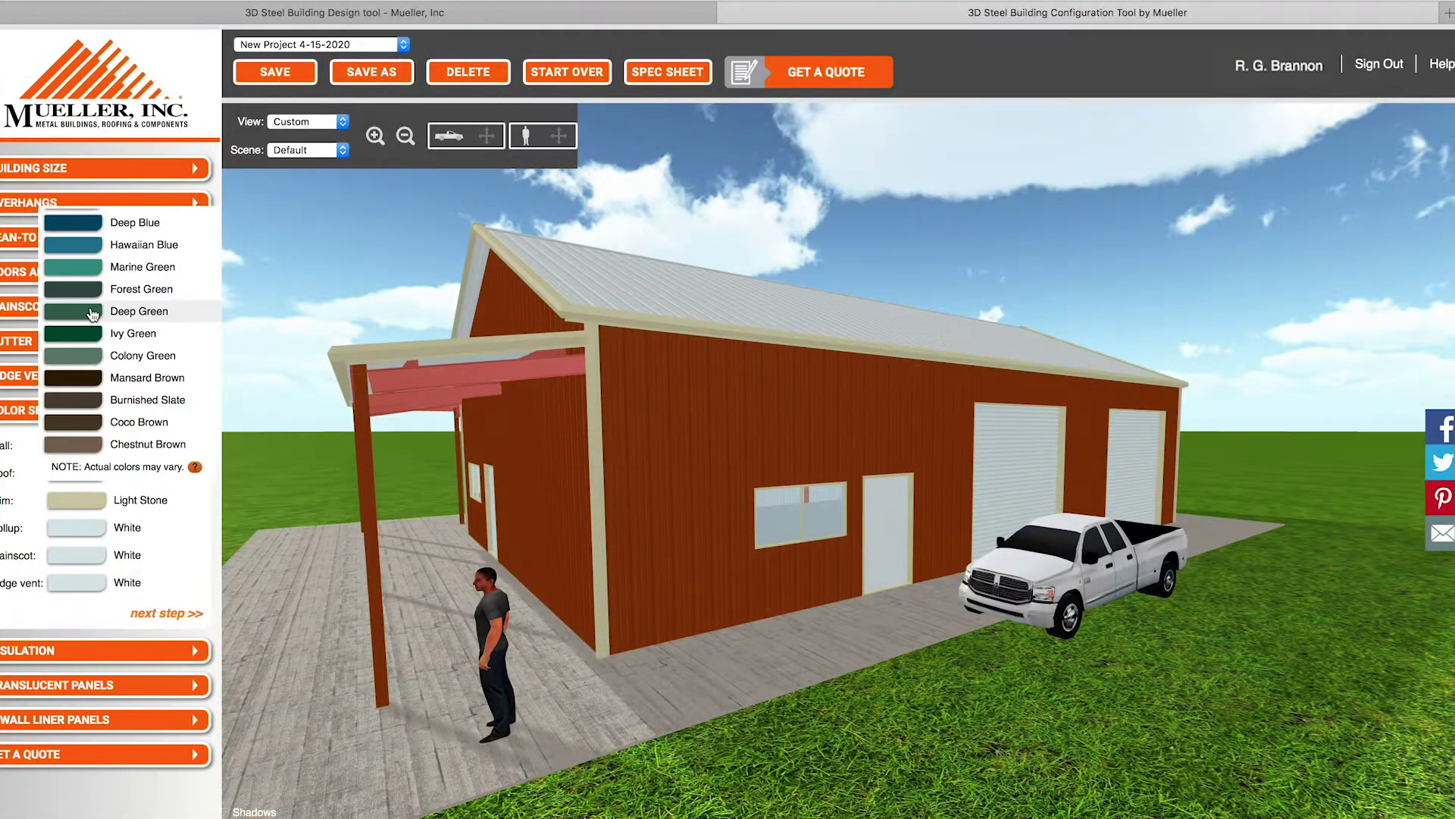
left_click(92, 313)
left_click(84, 453)
scroll(83, 370, "down", 3)
left_click(84, 370)
Choose a different roof color for the building from the available color swatches
left_click(86, 473)
scroll(86, 455, "down", 3)
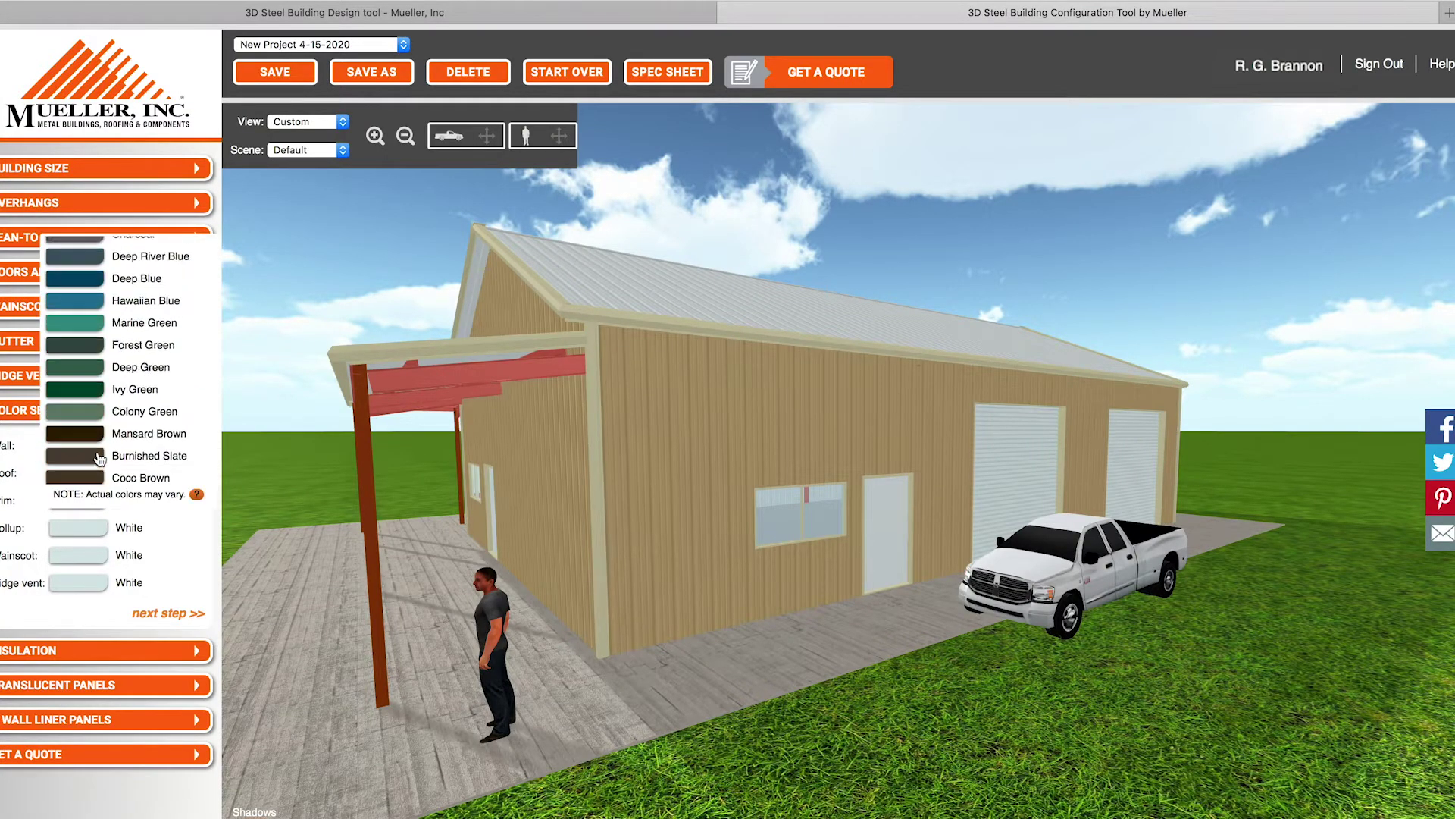
left_click(86, 375)
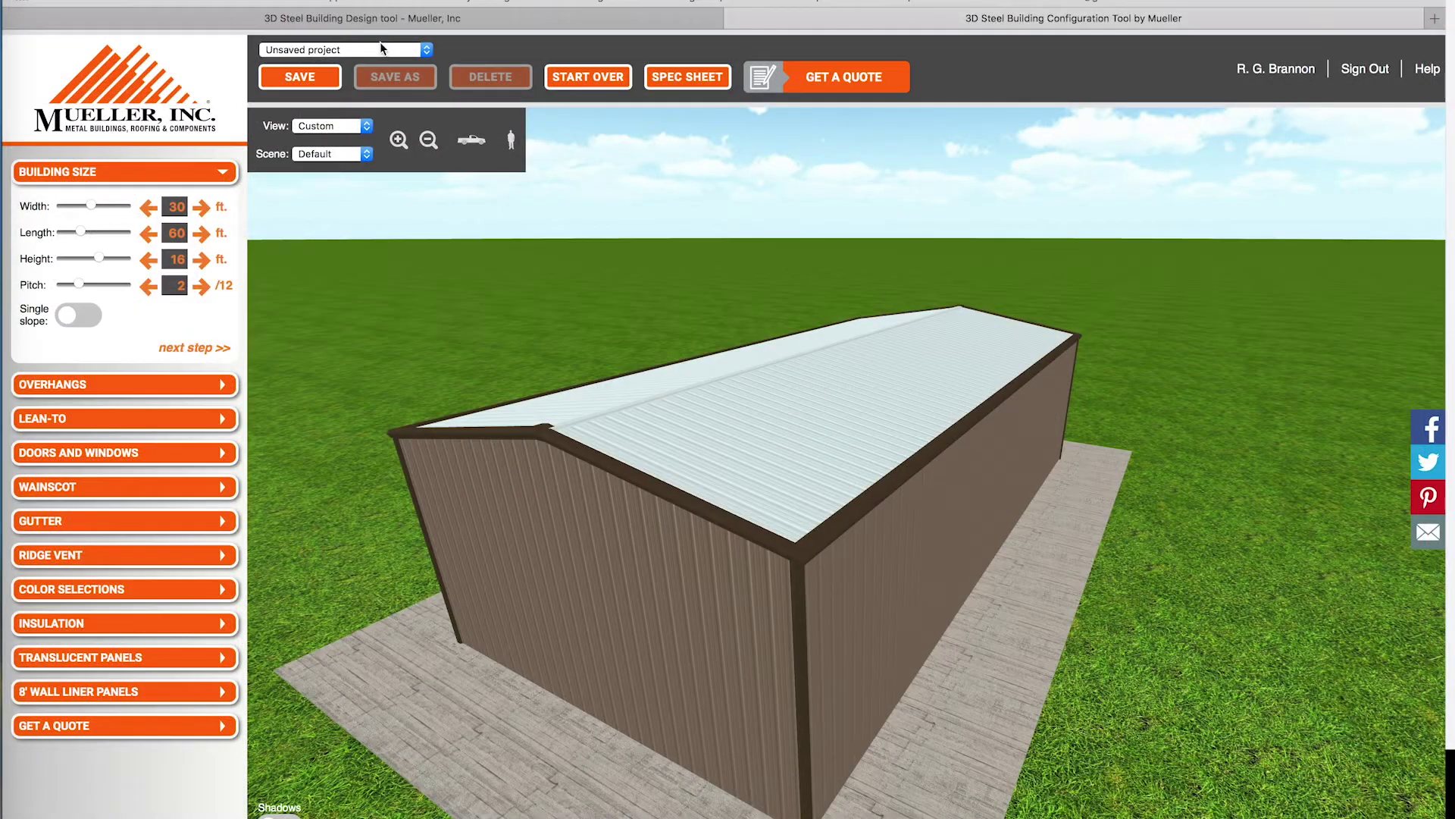
Look through the list of saved projects, including those already quoted
left_click(379, 44)
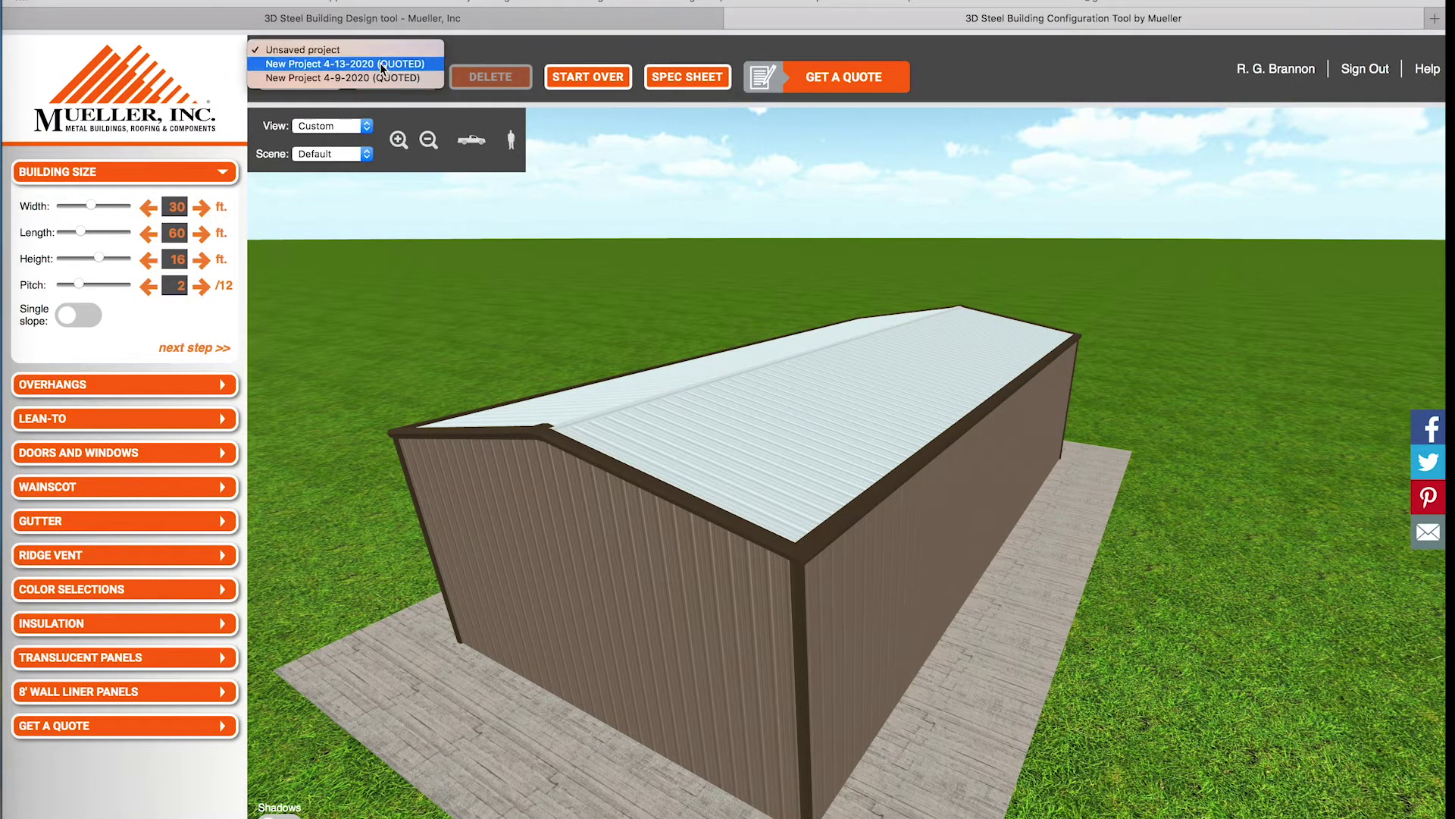
left_click(380, 78)
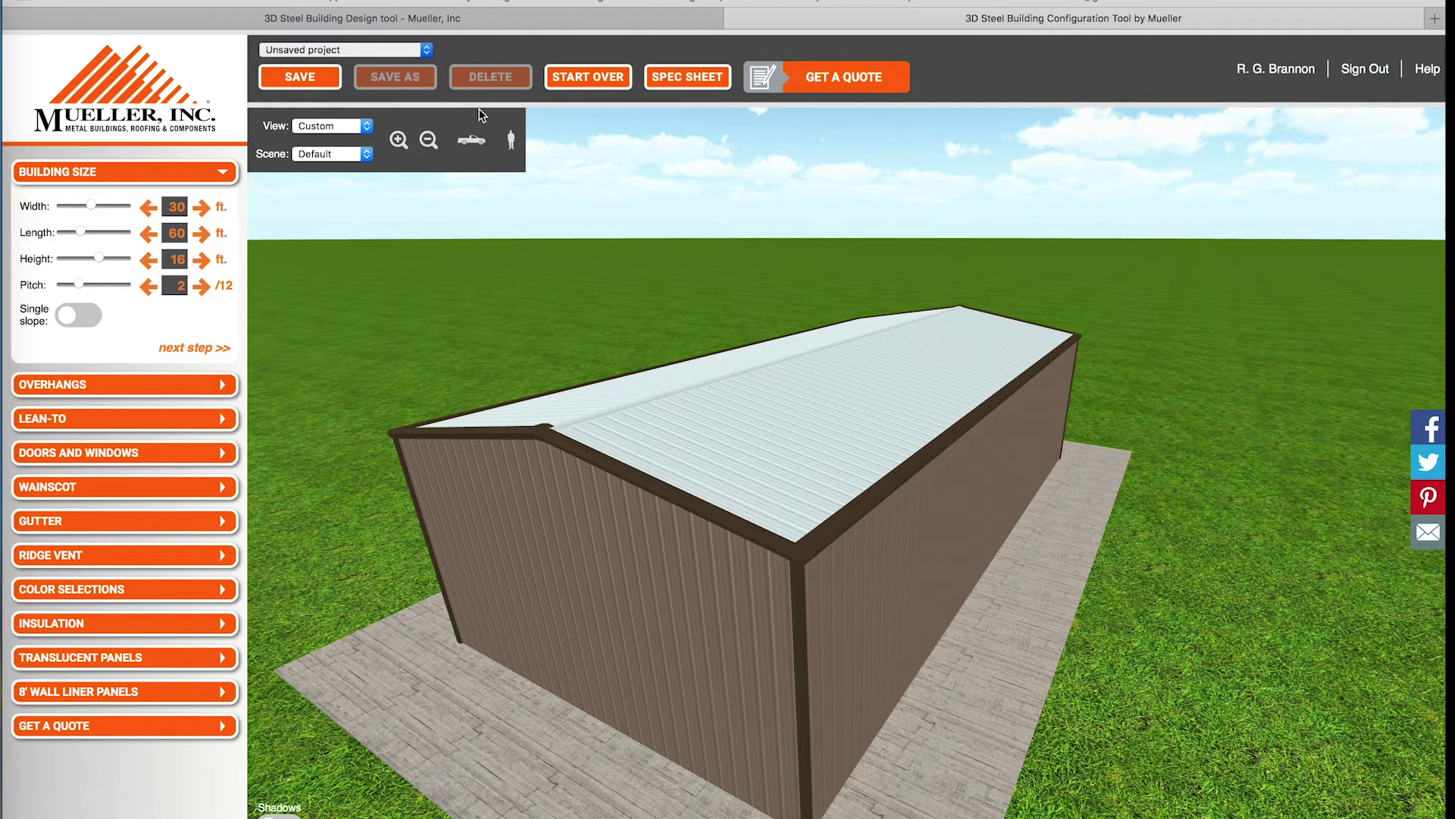